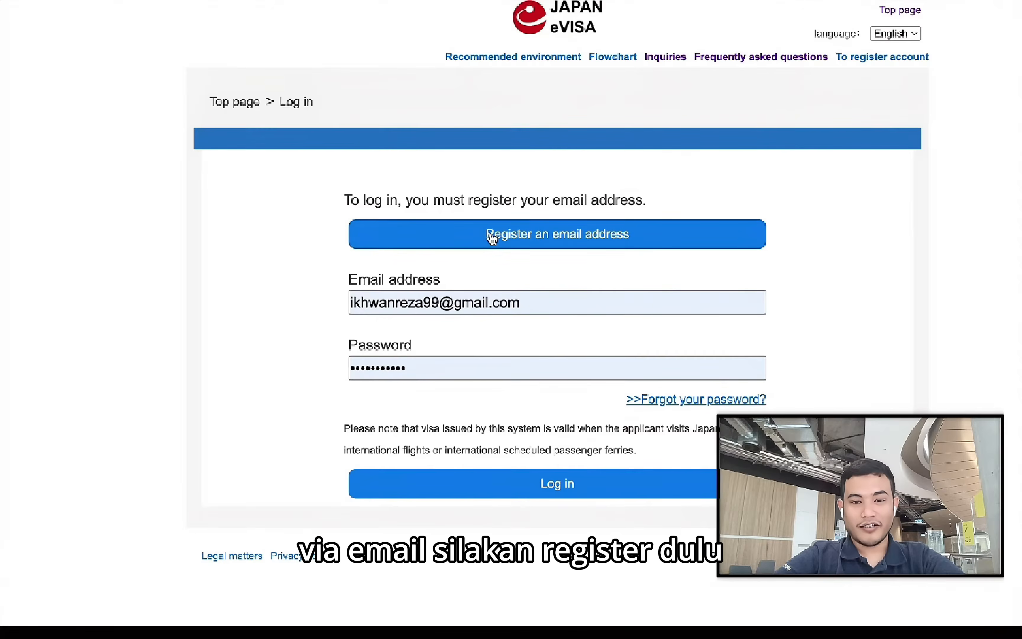
# - Open the email registration form for a new account, set its language to English and look through the nationality and residence options
pyautogui.click(493, 237)
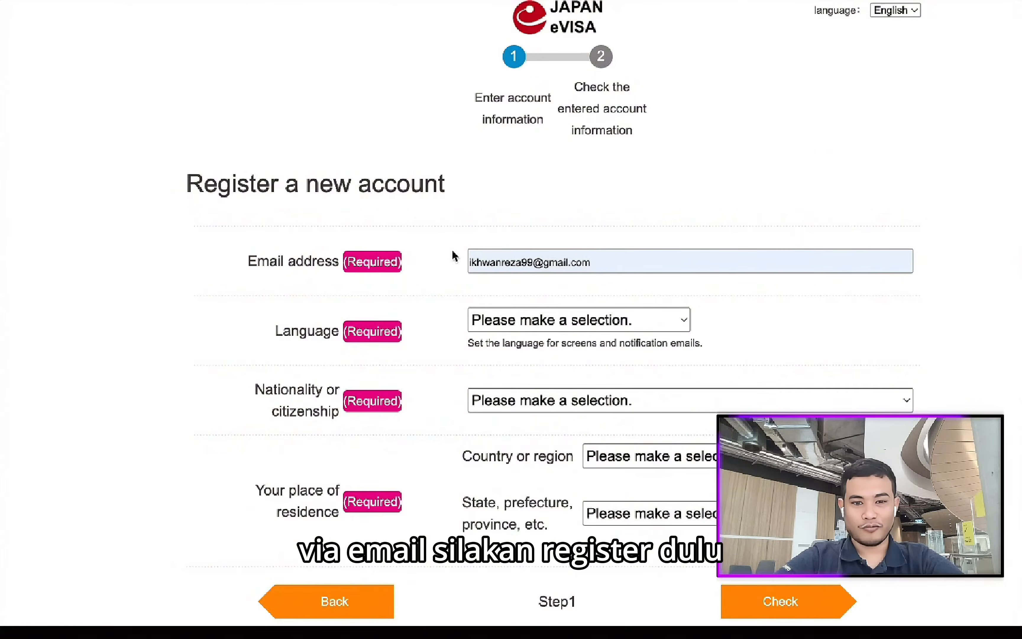
pyautogui.scroll(-3, 451, 270)
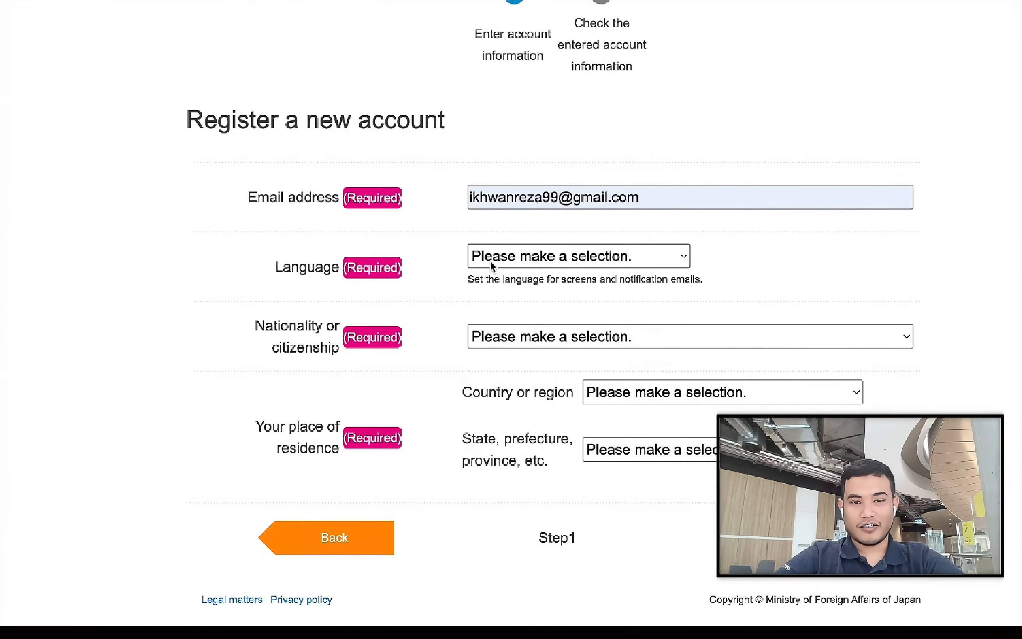
pyautogui.click(493, 277)
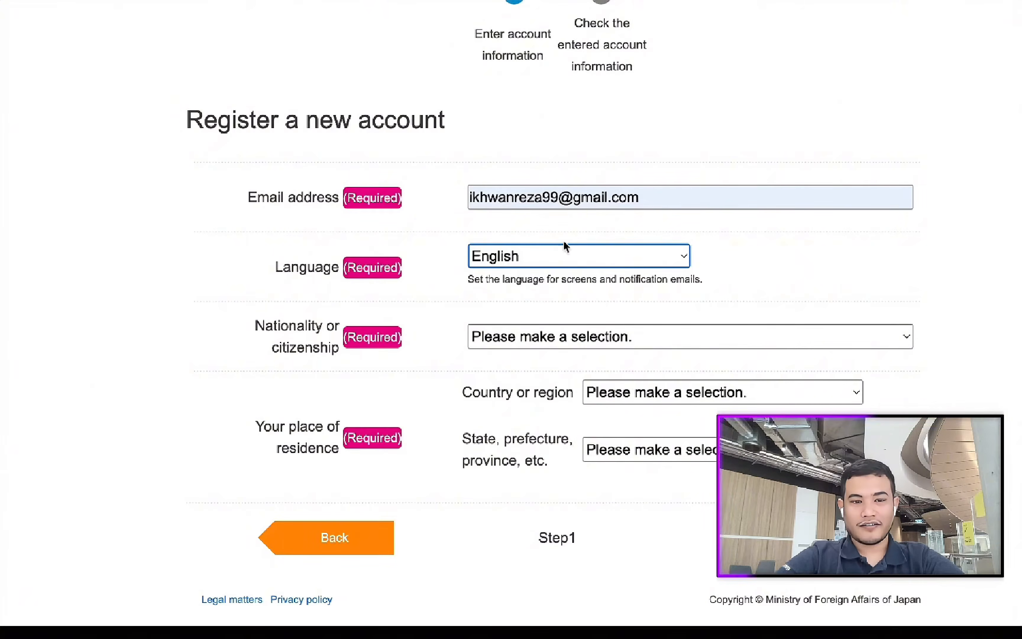
pyautogui.click(542, 339)
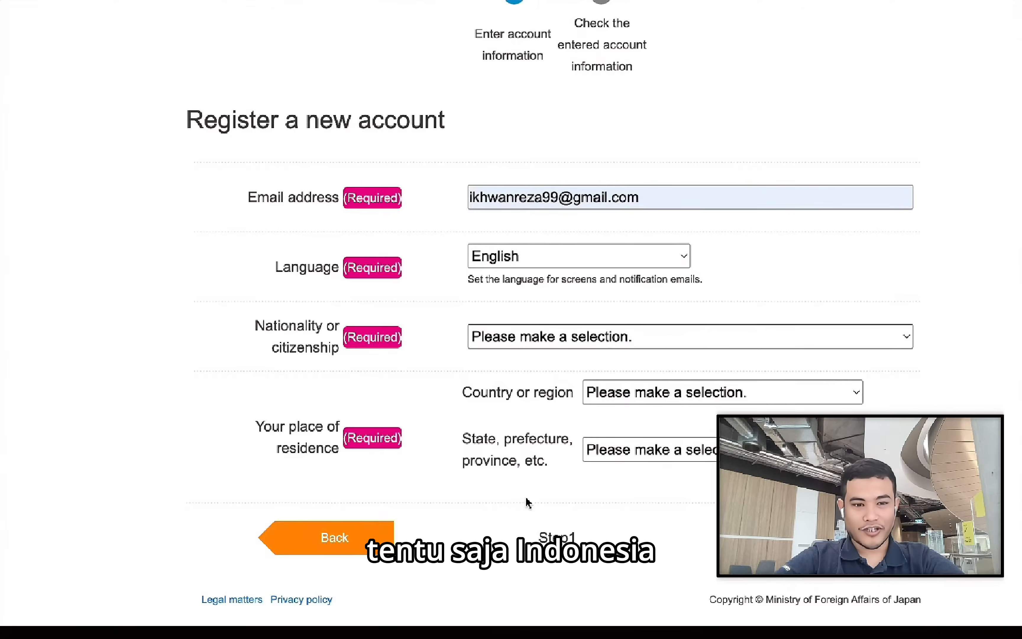
pyautogui.click(452, 400)
pyautogui.click(644, 450)
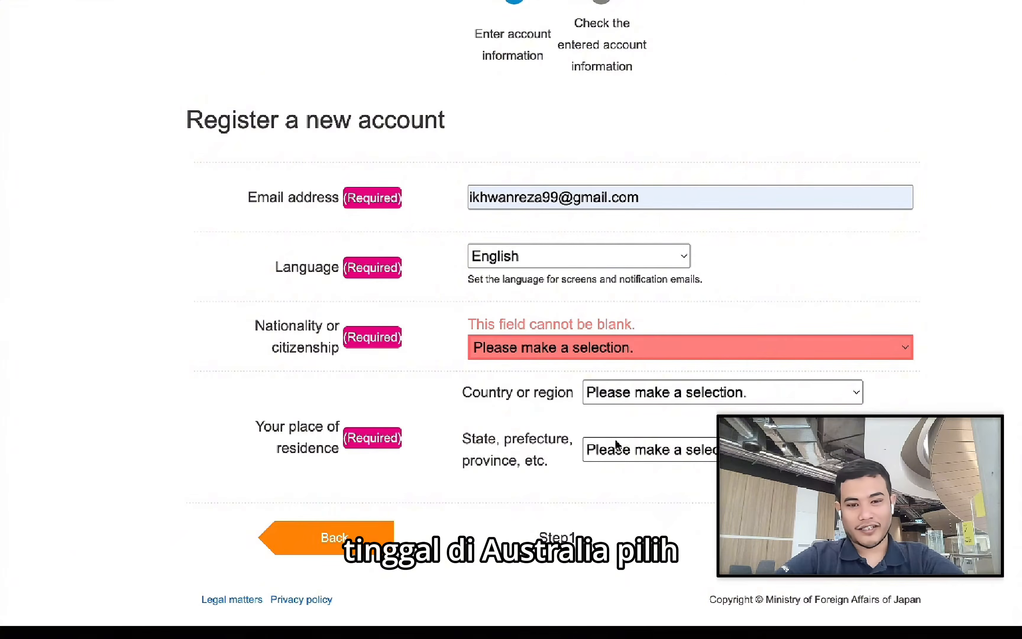
pyautogui.click(584, 405)
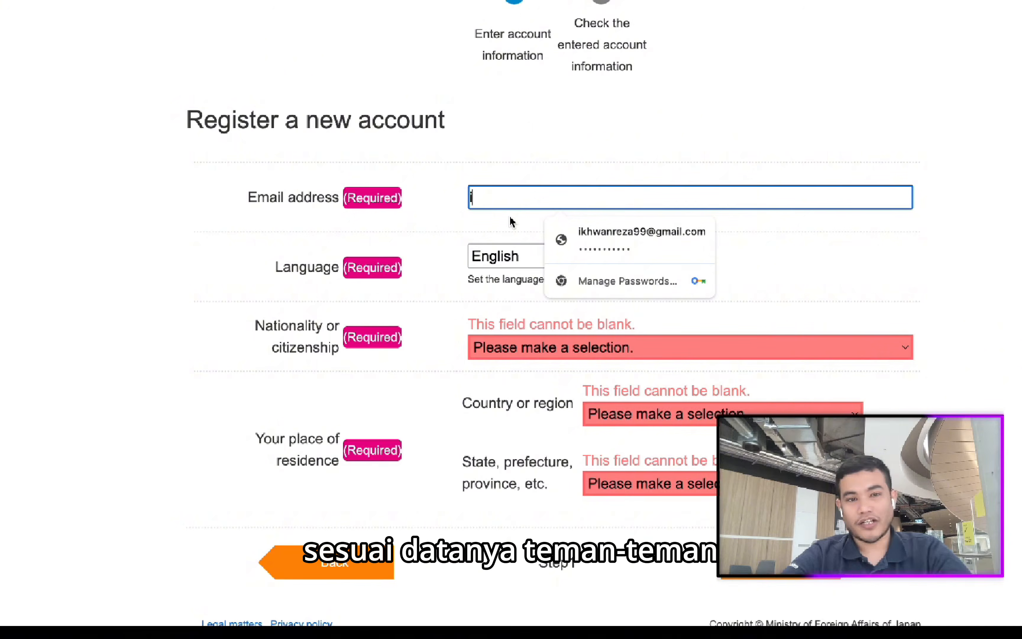
pyautogui.click(455, 232)
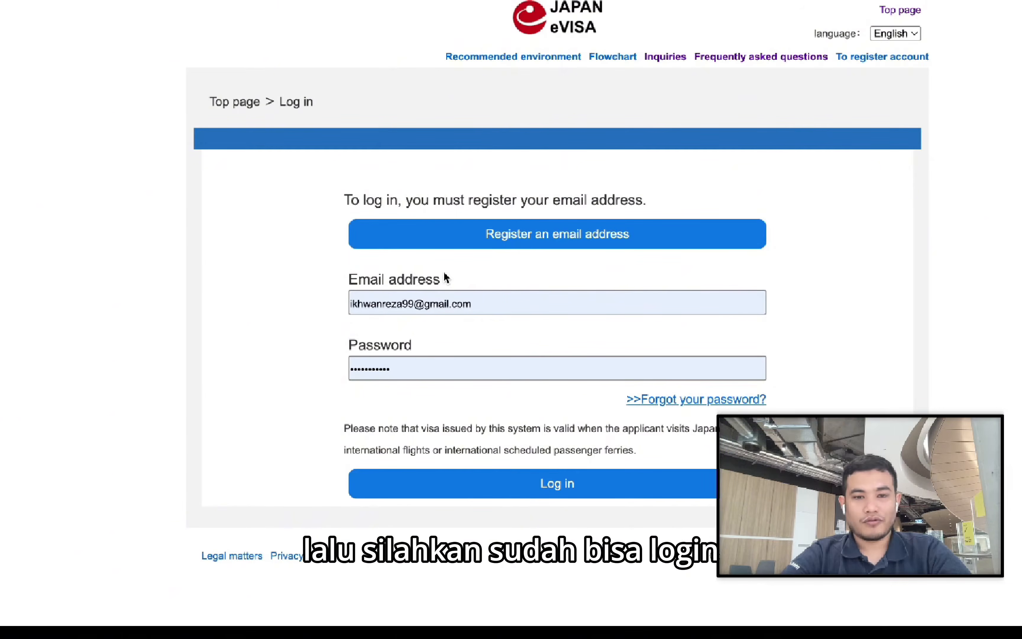
# - Log in with the saved account credentials and authenticate using the one-time password from the email
pyautogui.click(479, 479)
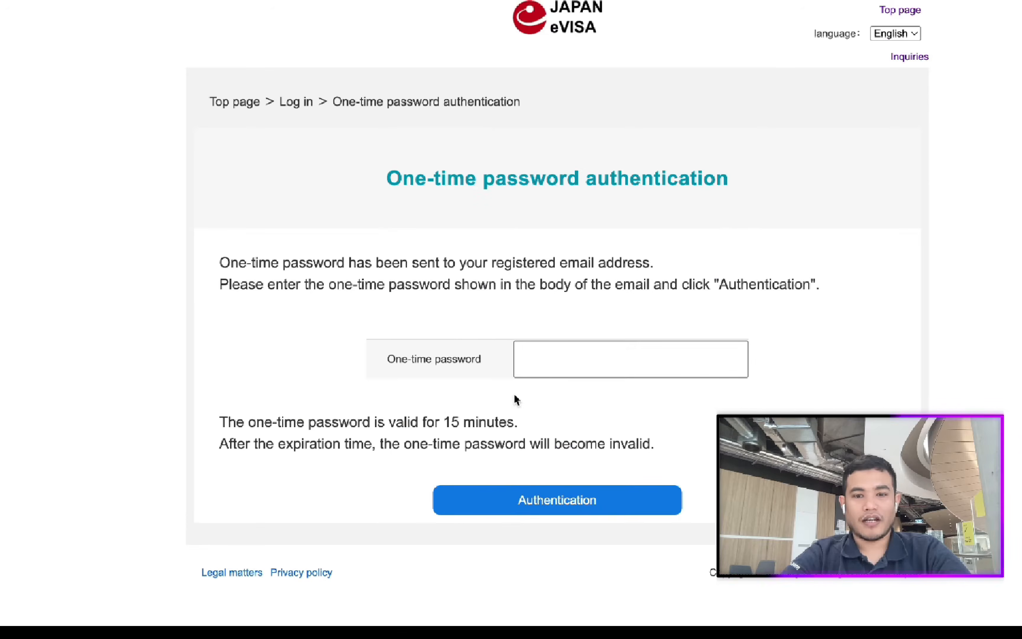
pyautogui.click(538, 352)
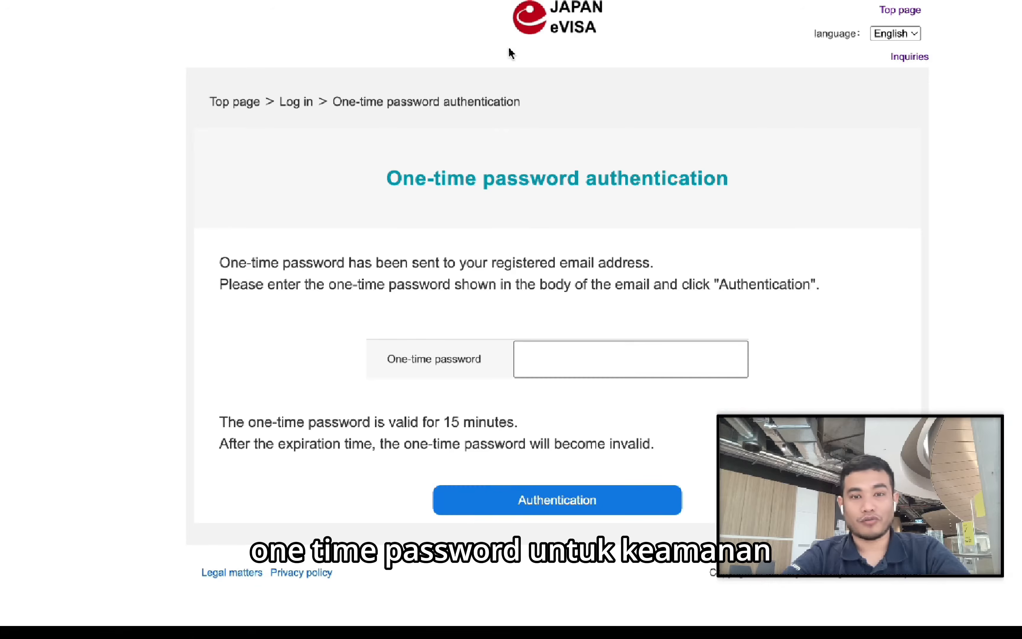
pyautogui.press('super+v')
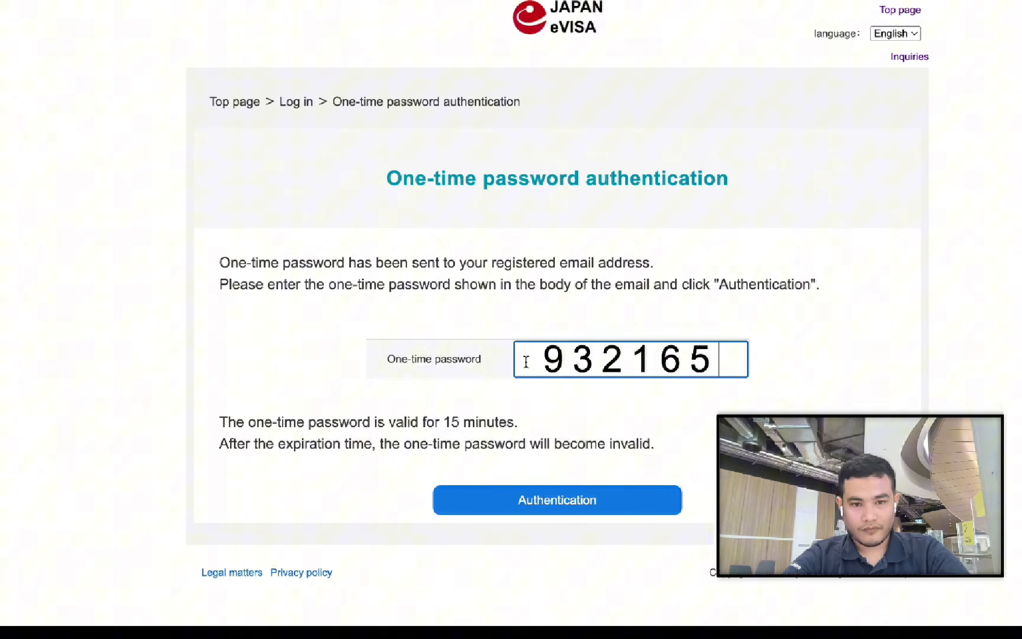
pyautogui.click(540, 507)
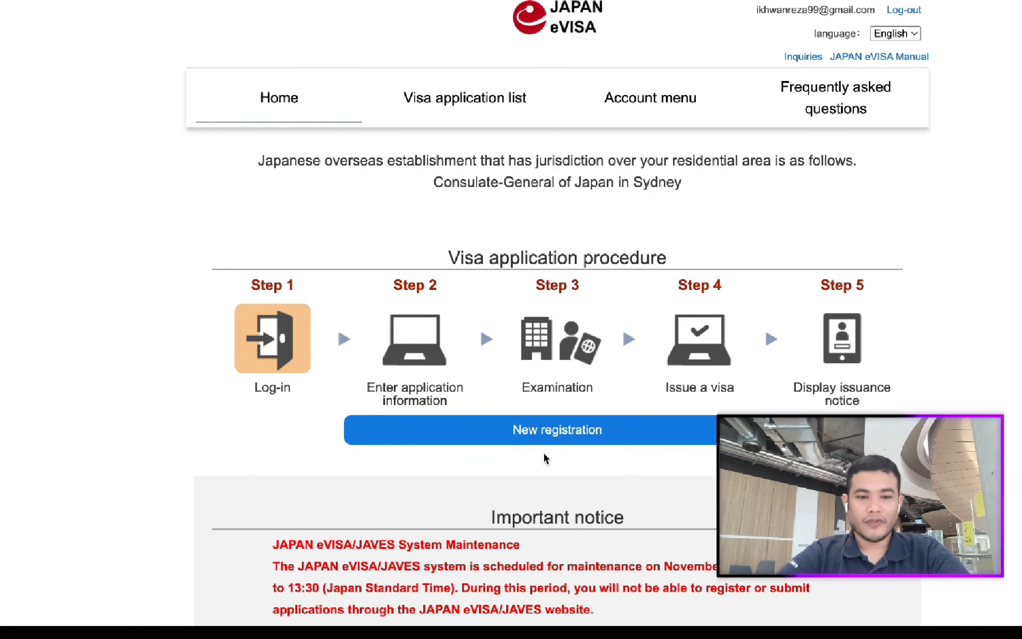
# - Read the system maintenance notice, then start a new visa application registration and agree to its disclaimer
pyautogui.scroll(-2, 544, 455)
pyautogui.scroll(-4, 544, 455)
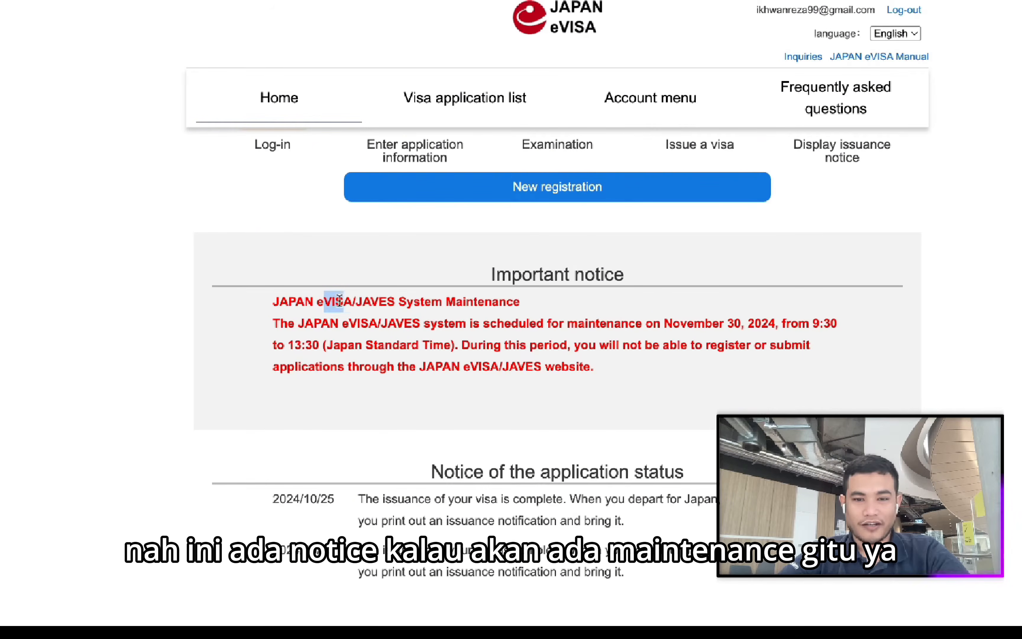
pyautogui.moveTo(339, 300); pyautogui.dragTo(585, 368)
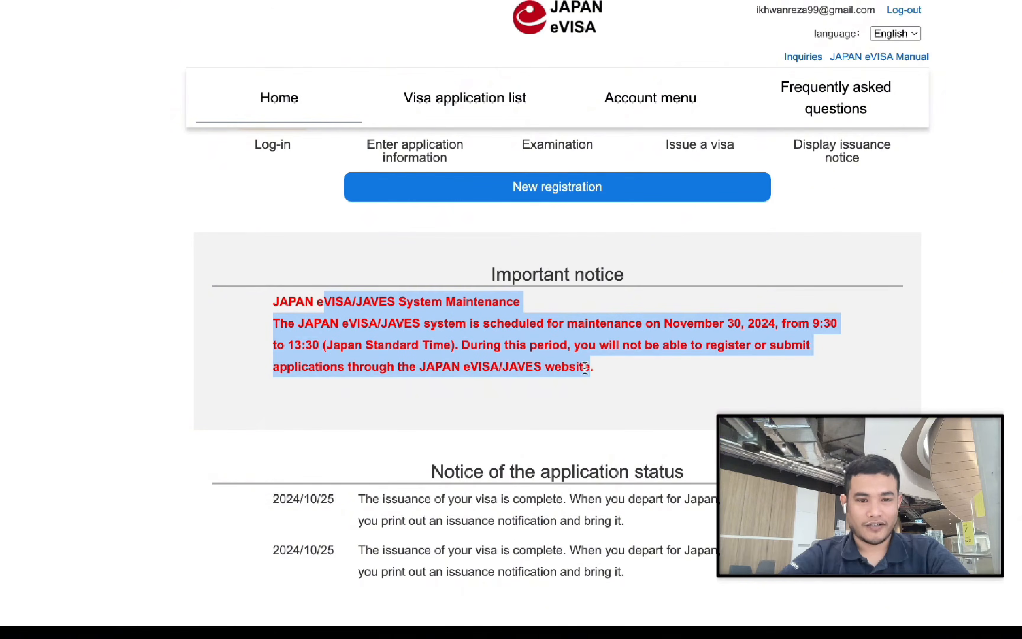
pyautogui.scroll(-6, 542, 406)
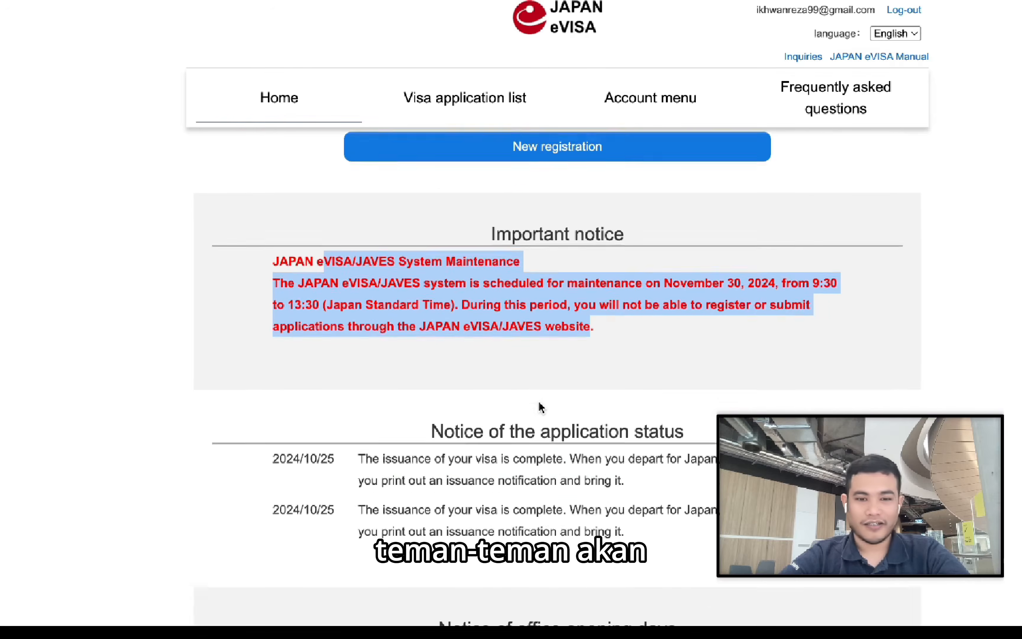
pyautogui.scroll(10, 539, 401)
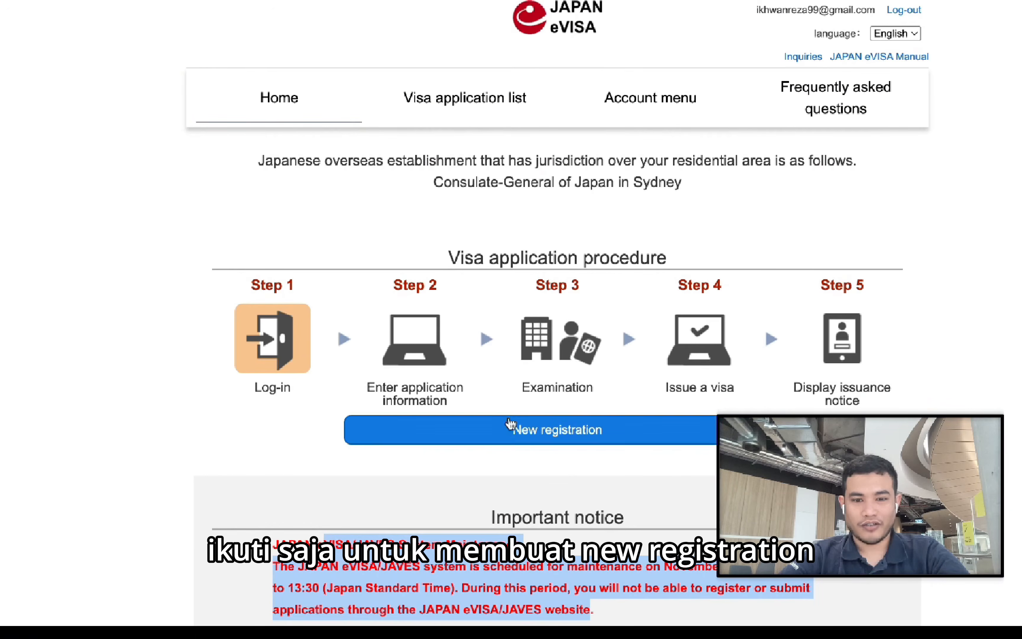
pyautogui.click(515, 432)
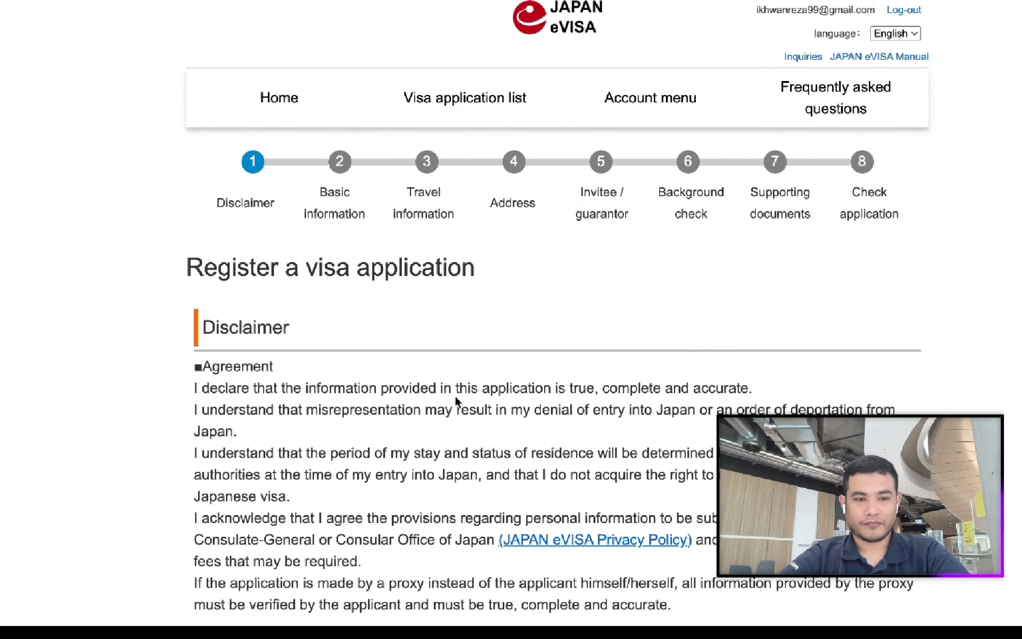
pyautogui.scroll(-6, 455, 398)
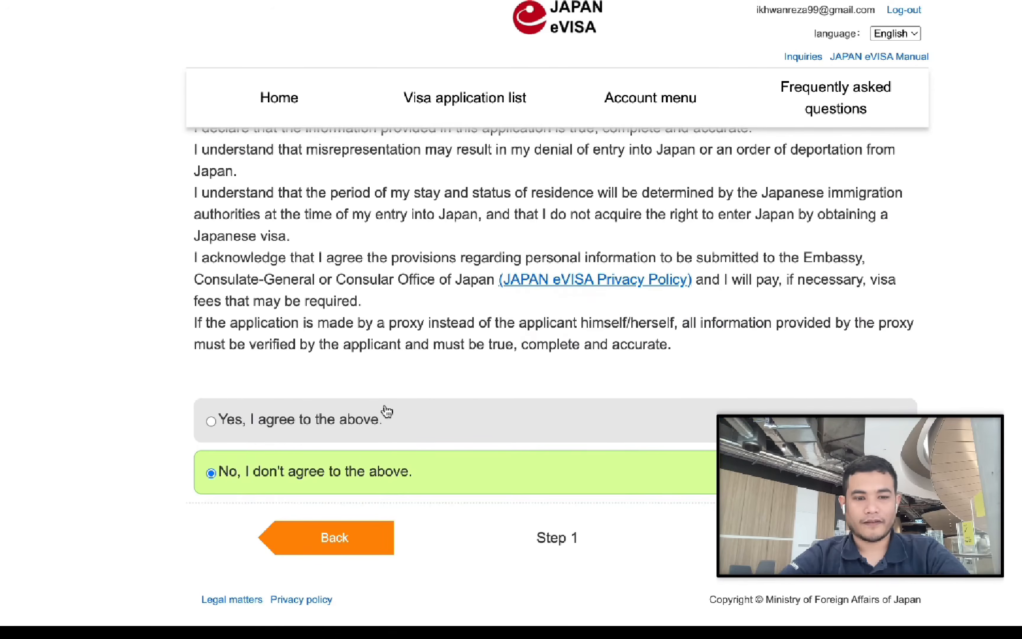
pyautogui.scroll(3, 374, 275)
pyautogui.scroll(-3, 350, 304)
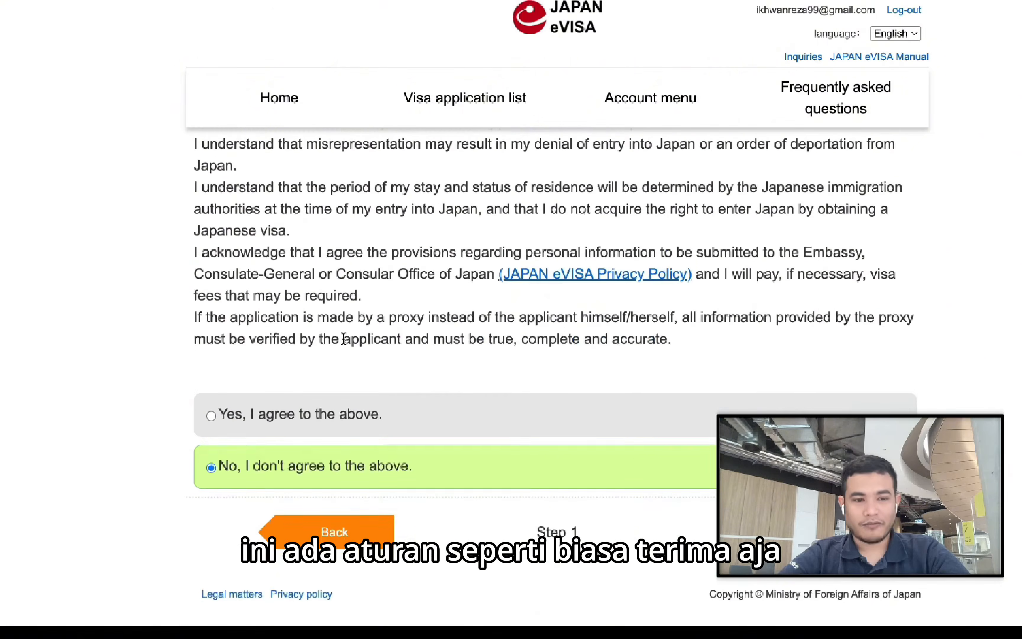
pyautogui.click(300, 432)
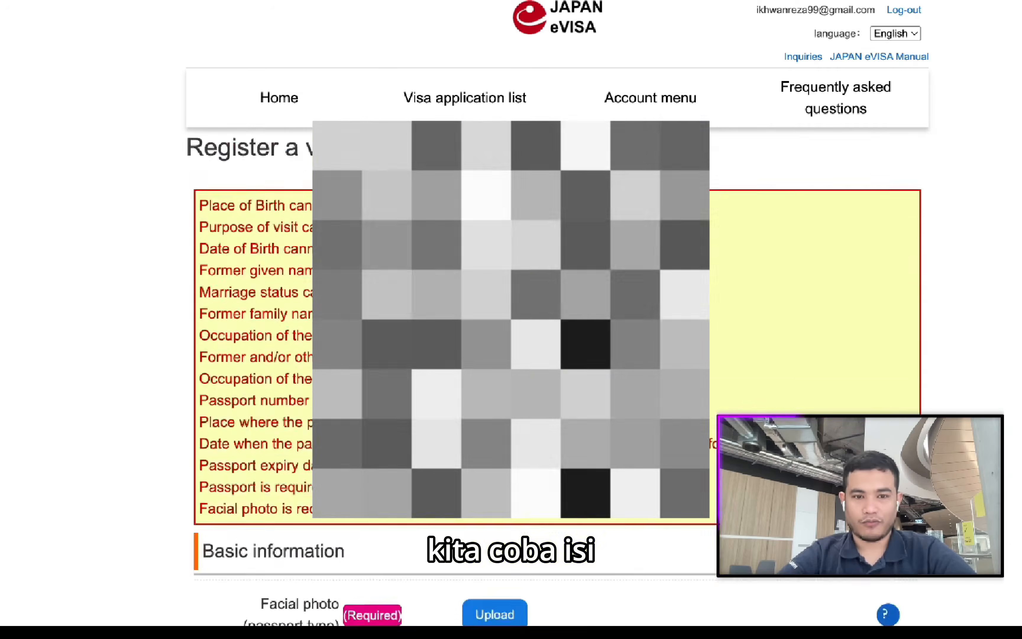
# - Cut out the facial photo manually, enlarging and centring the frame around the head and upper body, and confirm the crop
pyautogui.scroll(-8, 512, 372)
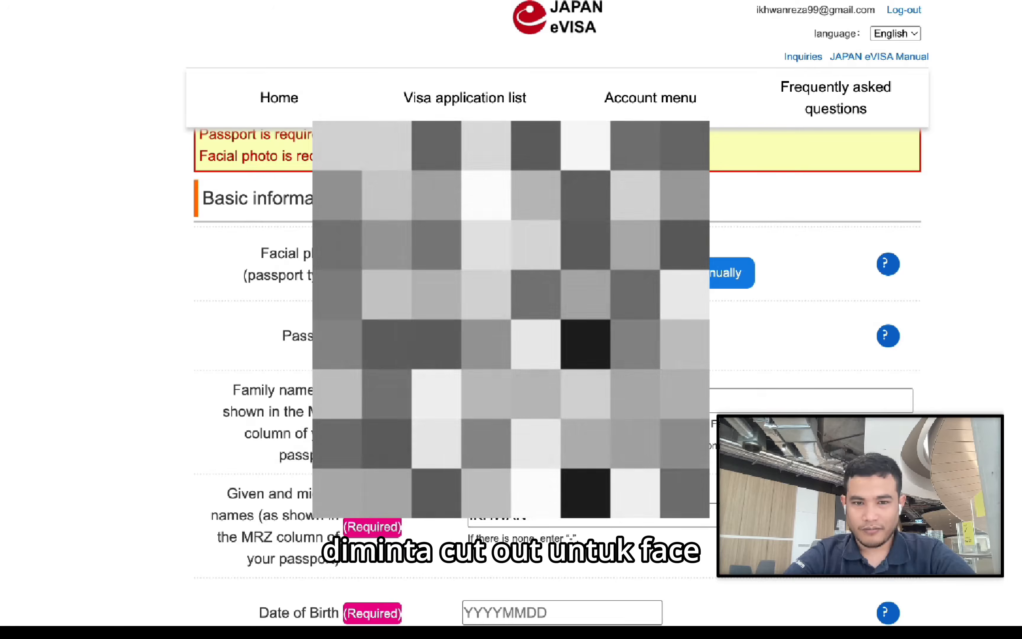
pyautogui.click(632, 270)
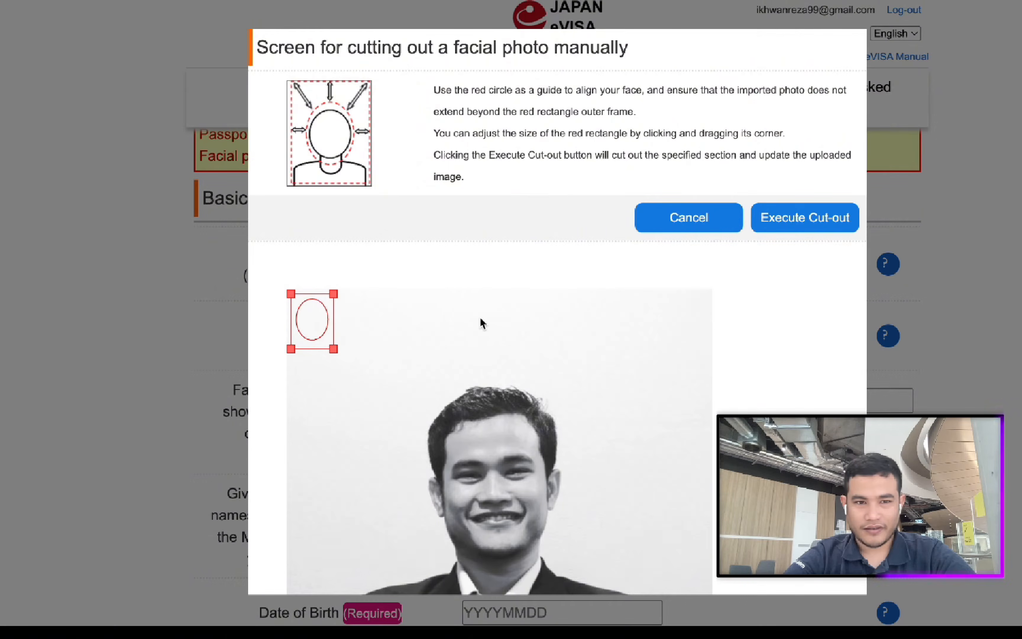
pyautogui.scroll(-4, 483, 323)
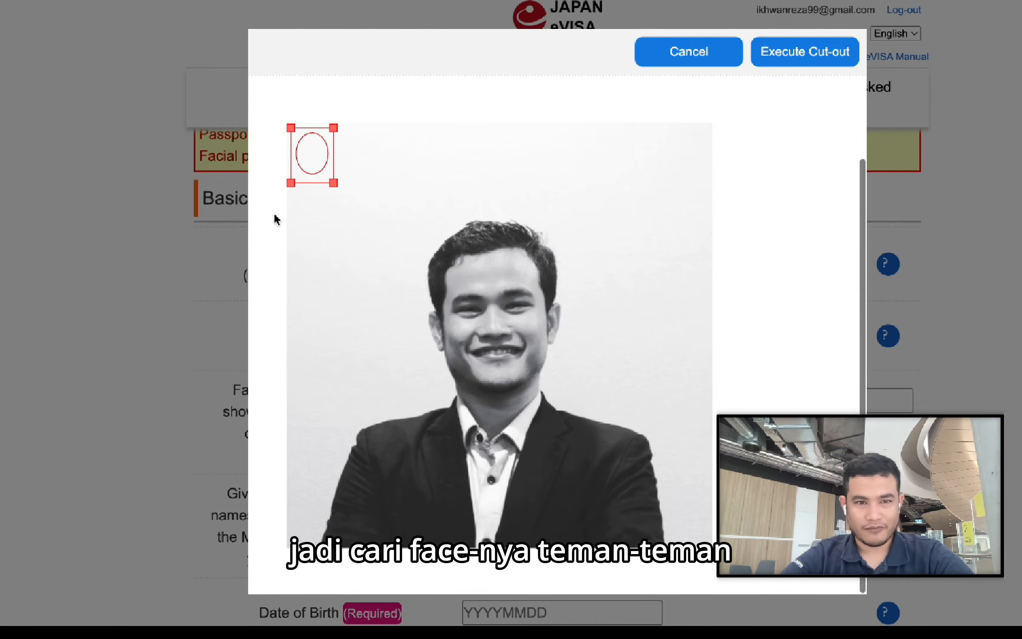
pyautogui.moveTo(334, 182); pyautogui.dragTo(685, 479)
pyautogui.moveTo(554, 469); pyautogui.dragTo(598, 467)
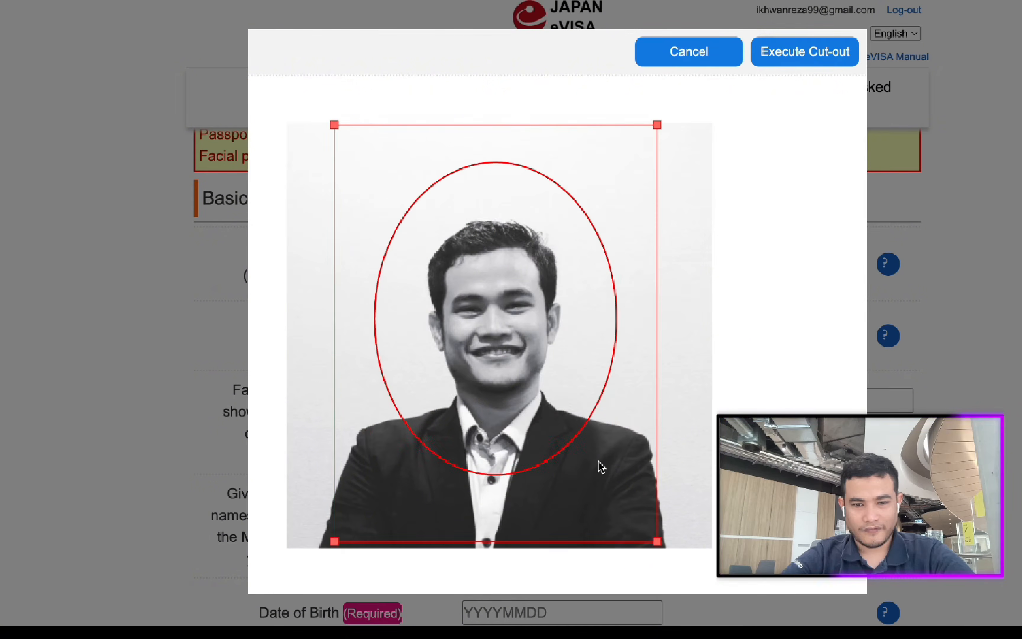
pyautogui.click(820, 67)
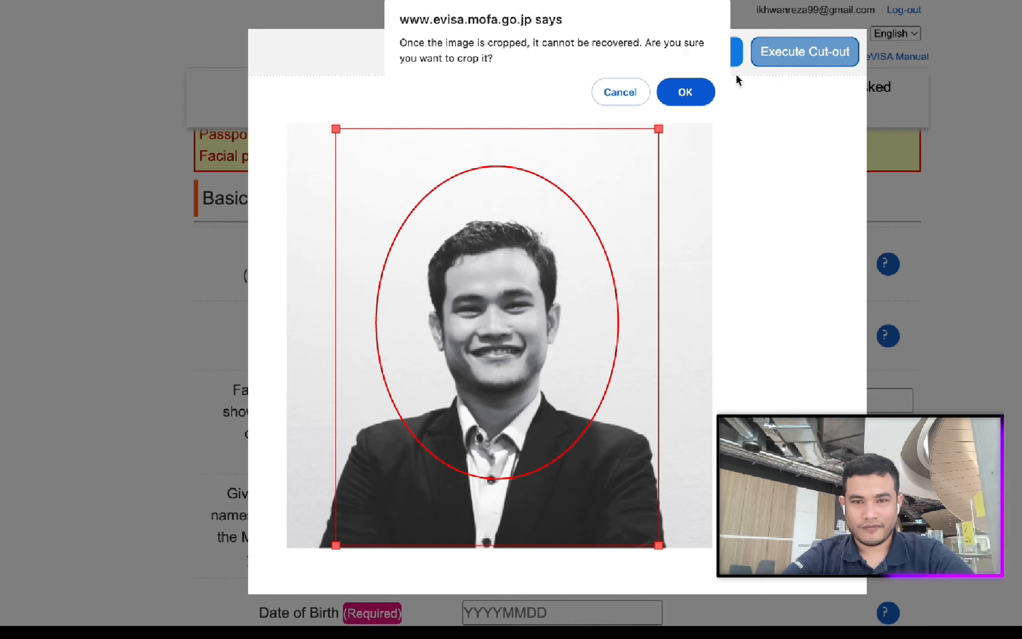
pyautogui.click(685, 92)
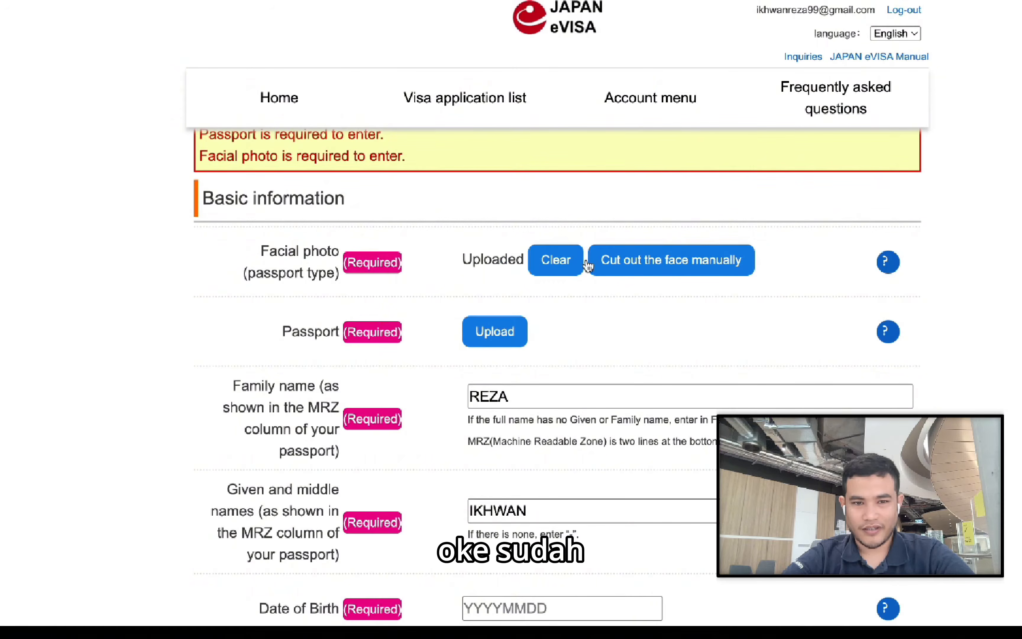
# - Upload the passport and review the personal and passport details in the basic information form
pyautogui.click(522, 336)
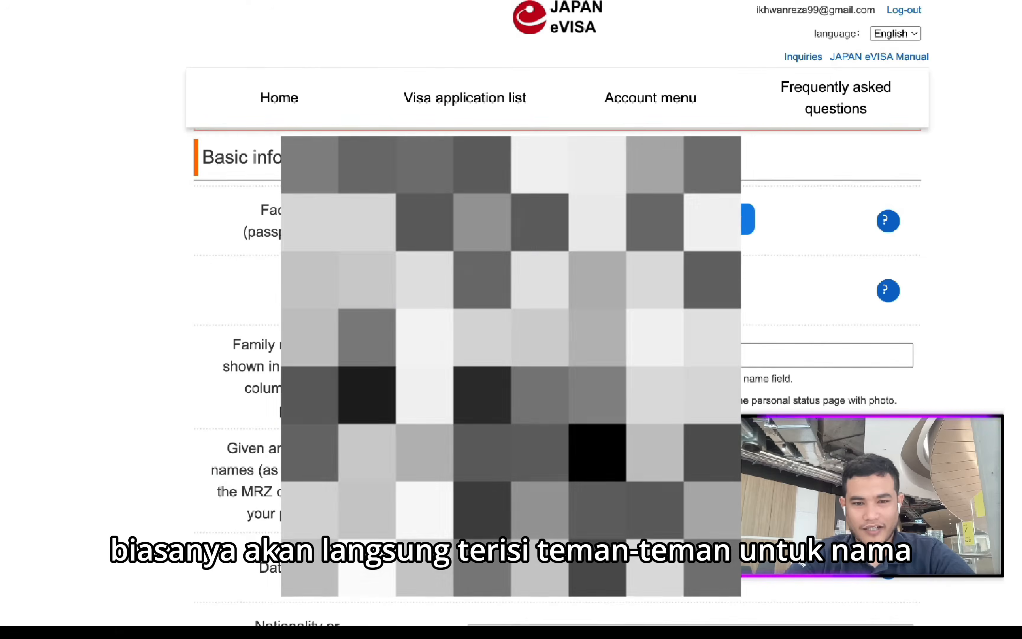
pyautogui.scroll(-4, 522, 338)
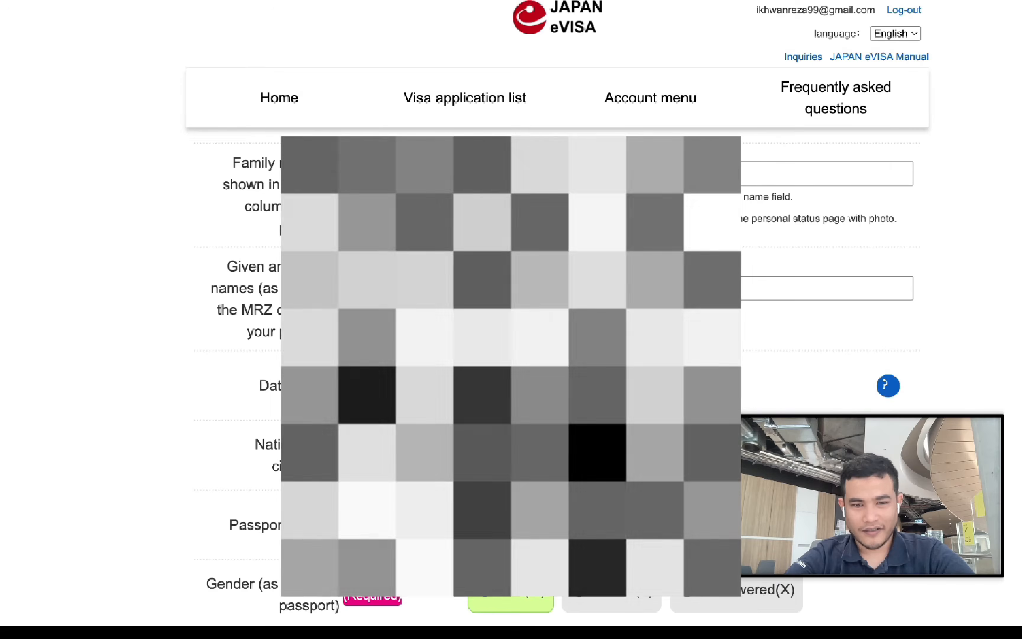
pyautogui.scroll(-5, 522, 339)
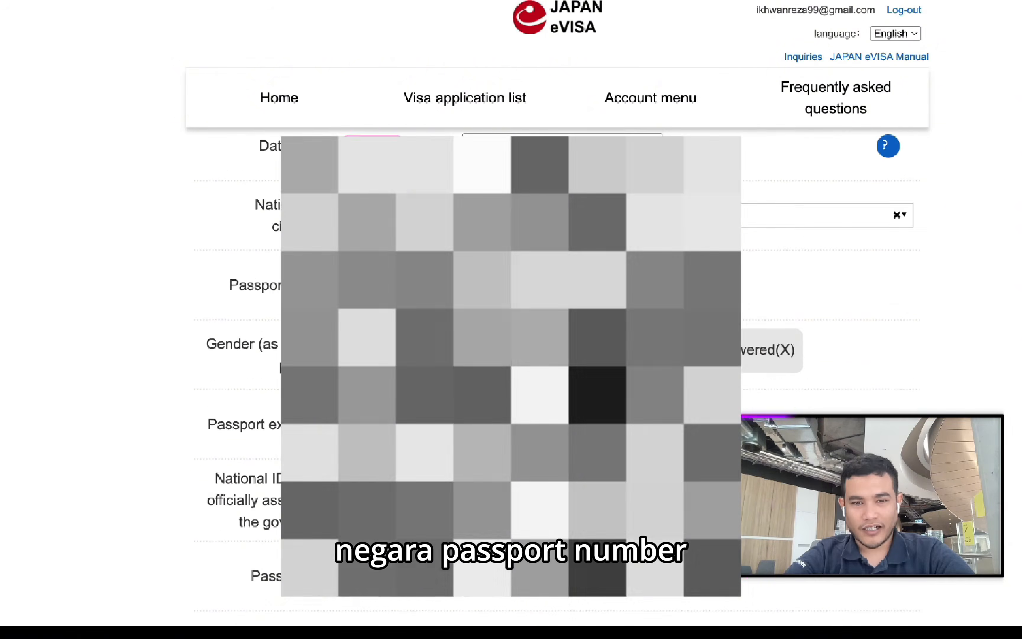
pyautogui.scroll(-4, 522, 338)
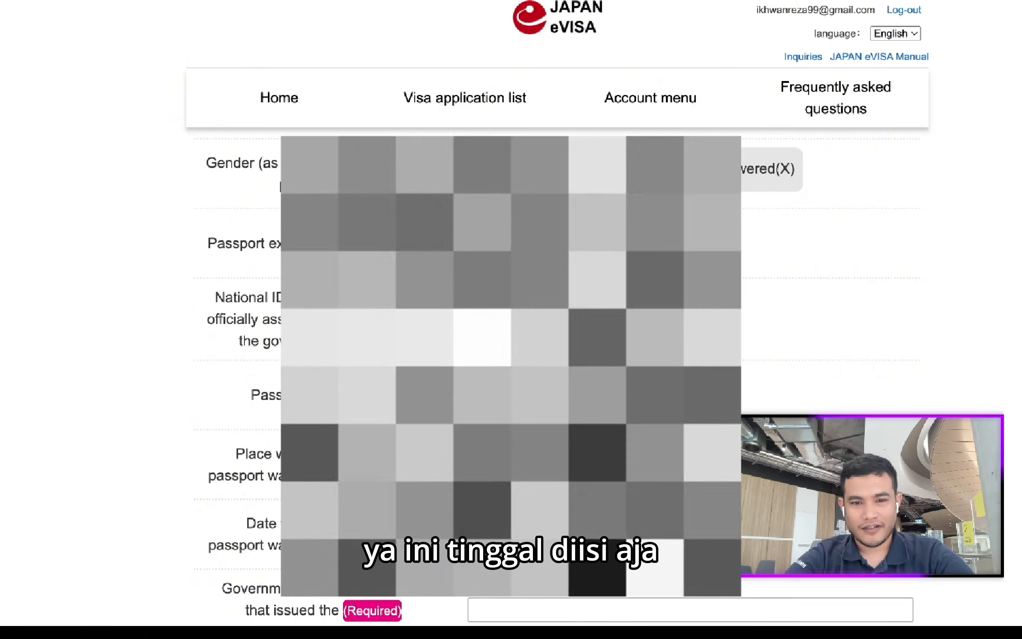
pyautogui.scroll(-5, 522, 338)
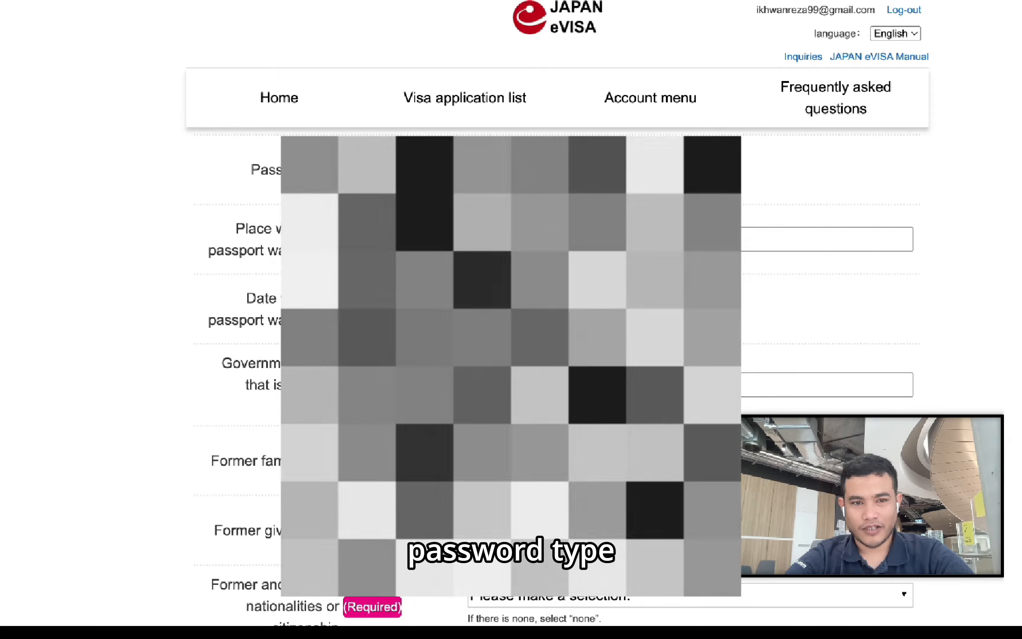
# - Enter TANJUNG PRIOK as the passport's place of issue and issuing government office, with 2023/01/25 as the issue date
pyautogui.click(495, 238)
pyautogui.click(560, 277)
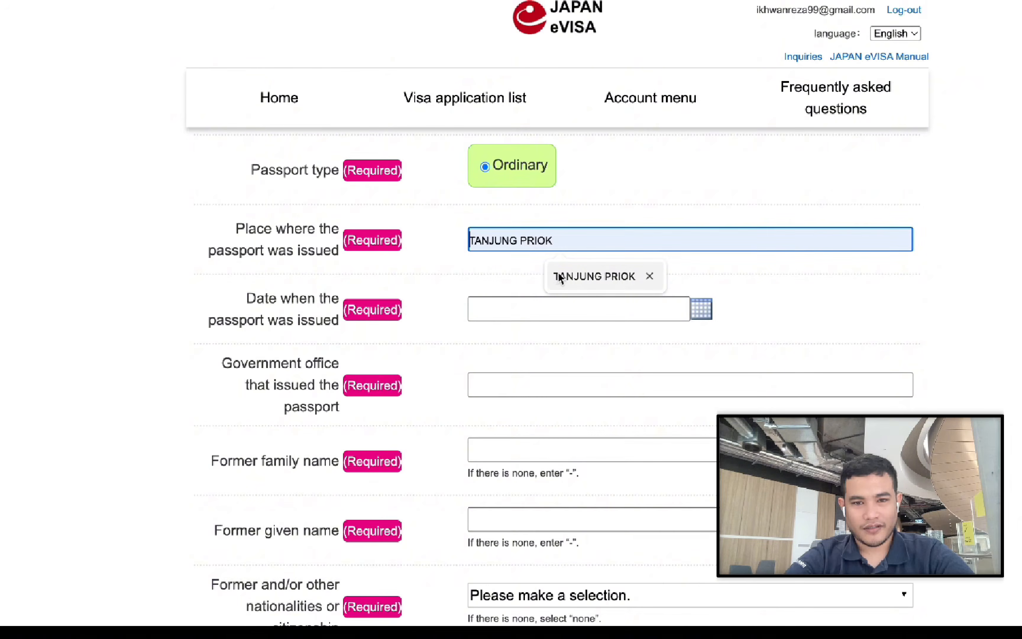
pyautogui.click(501, 306)
pyautogui.click(571, 347)
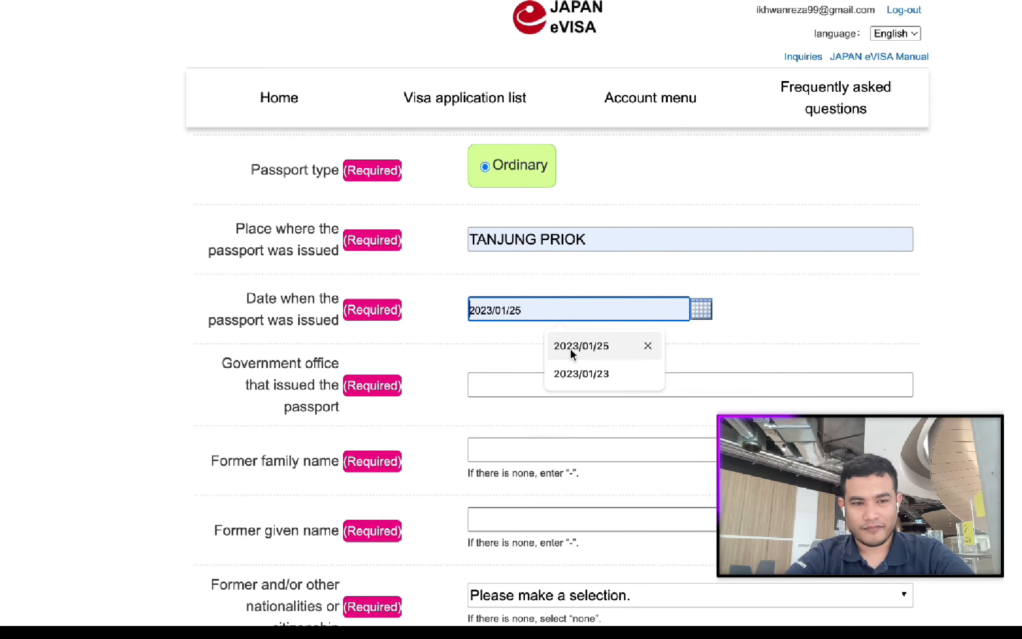
pyautogui.click(551, 347)
pyautogui.scroll(-1, 550, 345)
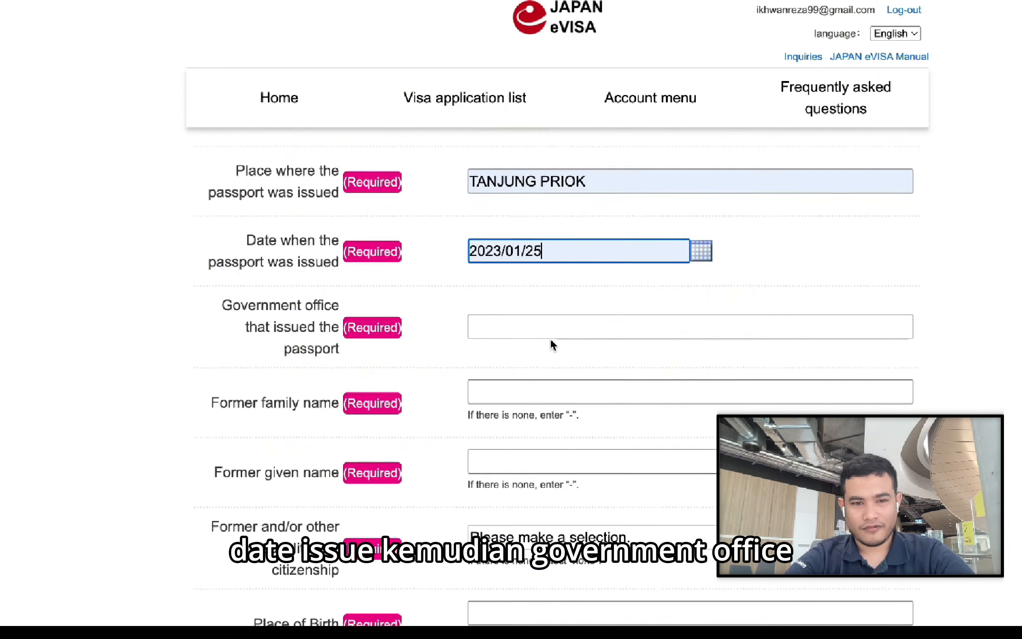
pyautogui.scroll(-2, 550, 345)
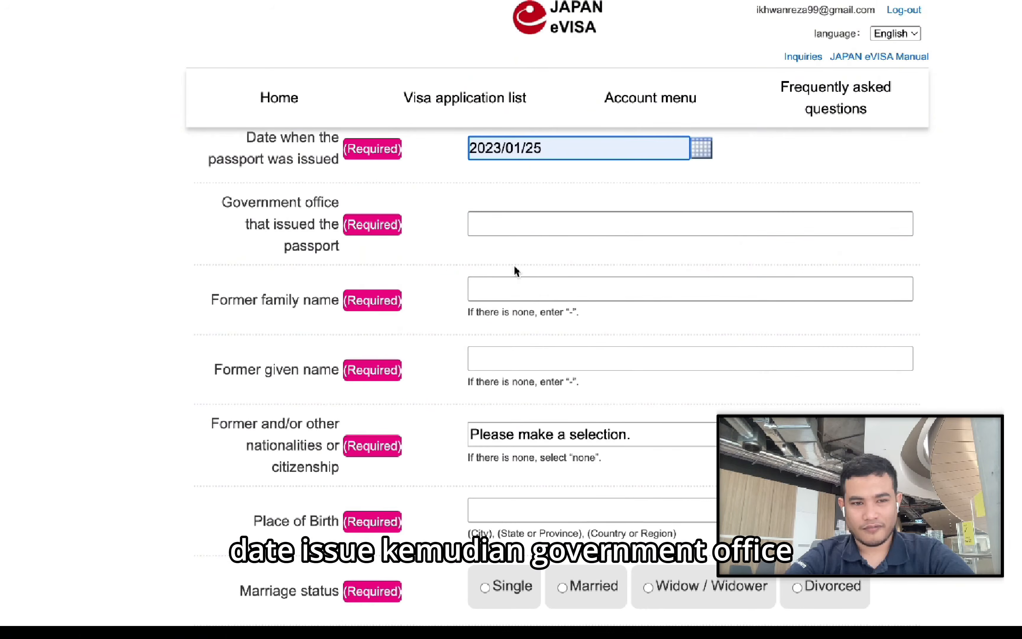
pyautogui.click(498, 229)
pyautogui.click(581, 271)
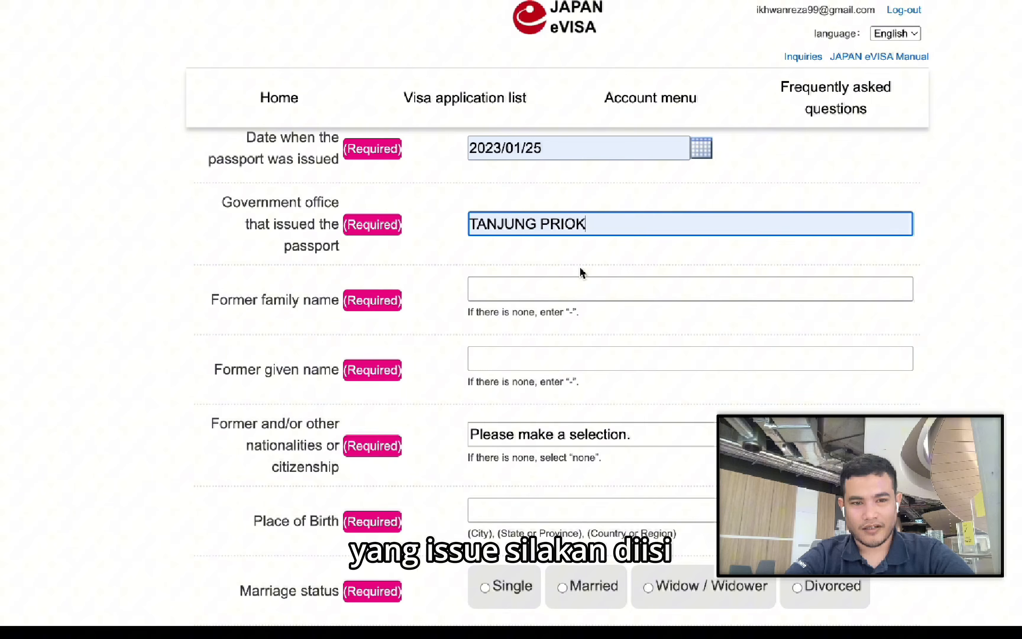
# - Enter "-" for the former family name and former given name, and set former or other nationalities to None
pyautogui.click(495, 290)
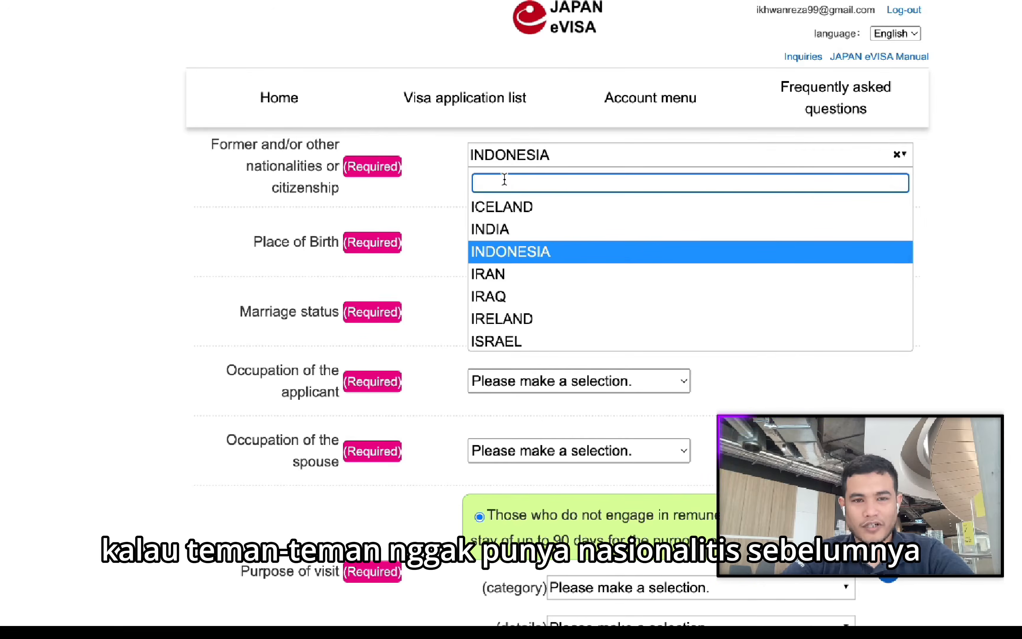
pyautogui.scroll(10, 505, 228)
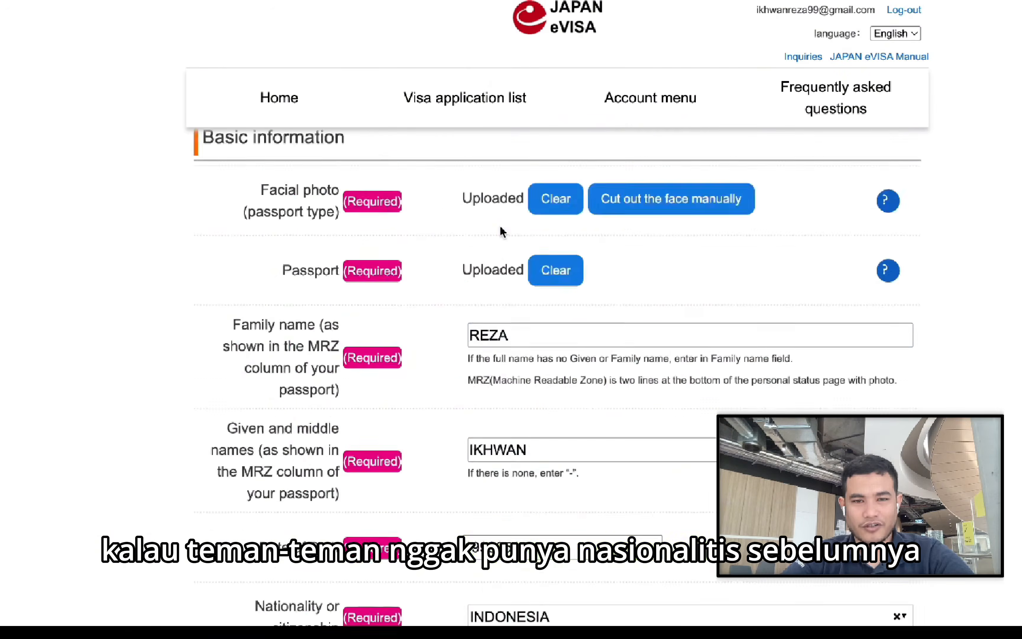
pyautogui.scroll(10, 501, 254)
pyautogui.scroll(-20, 501, 265)
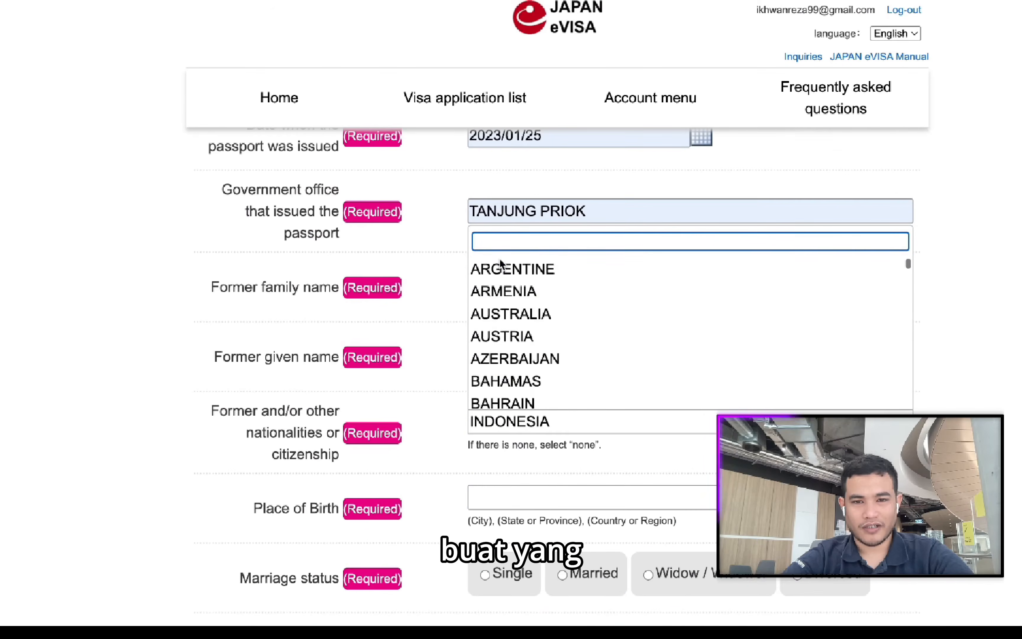
pyautogui.scroll(4, 501, 264)
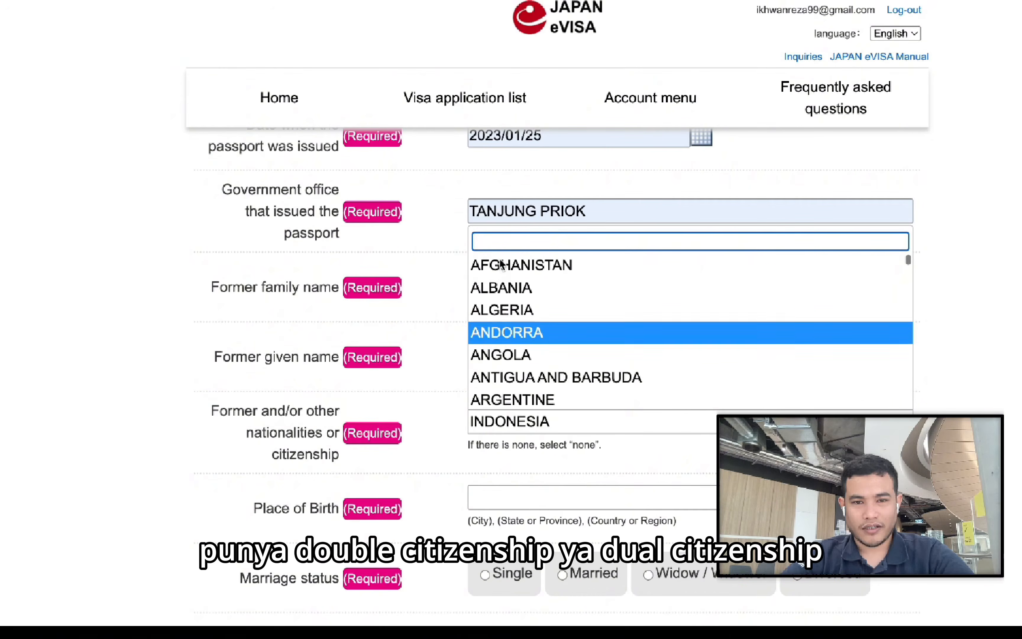
pyautogui.scroll(2, 501, 264)
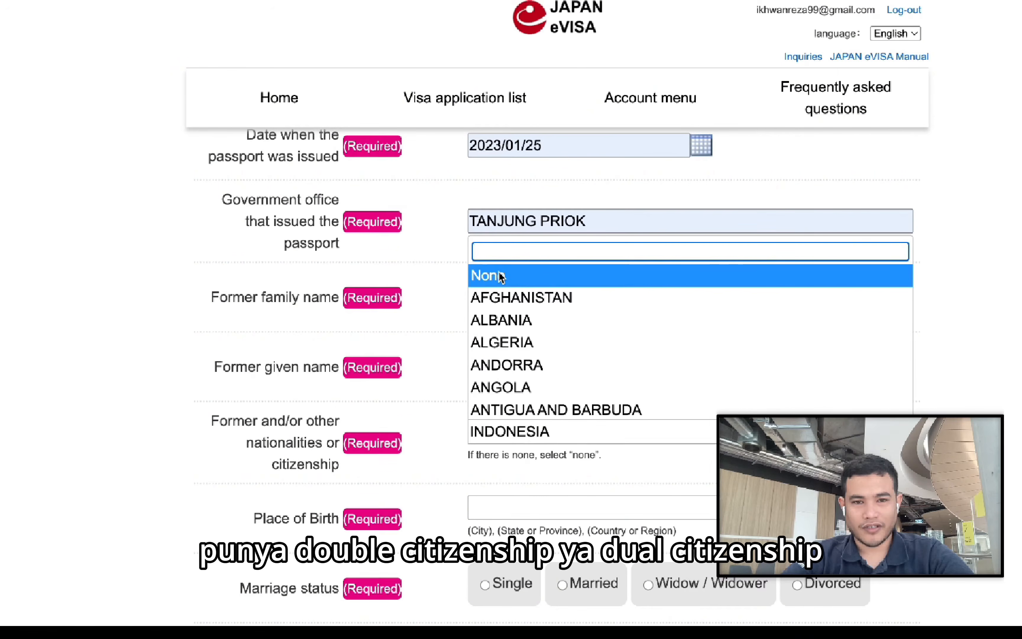
pyautogui.click(499, 275)
pyautogui.click(498, 220)
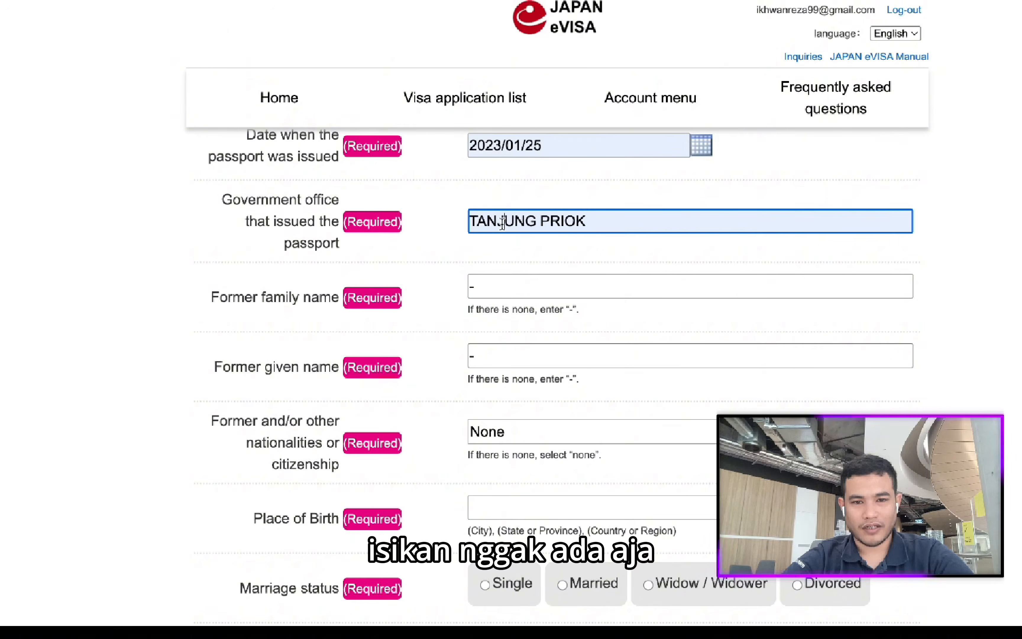
# - Enter PIDIE as the place of birth and set the marriage status to Married
pyautogui.scroll(-10, 475, 345)
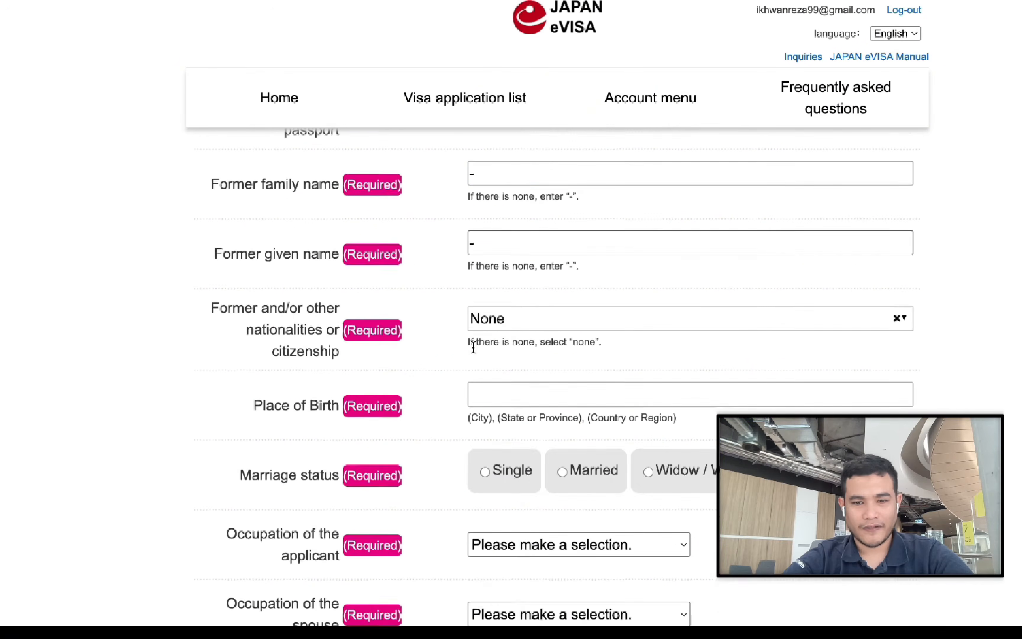
pyautogui.scroll(6, 475, 346)
pyautogui.scroll(4, 474, 350)
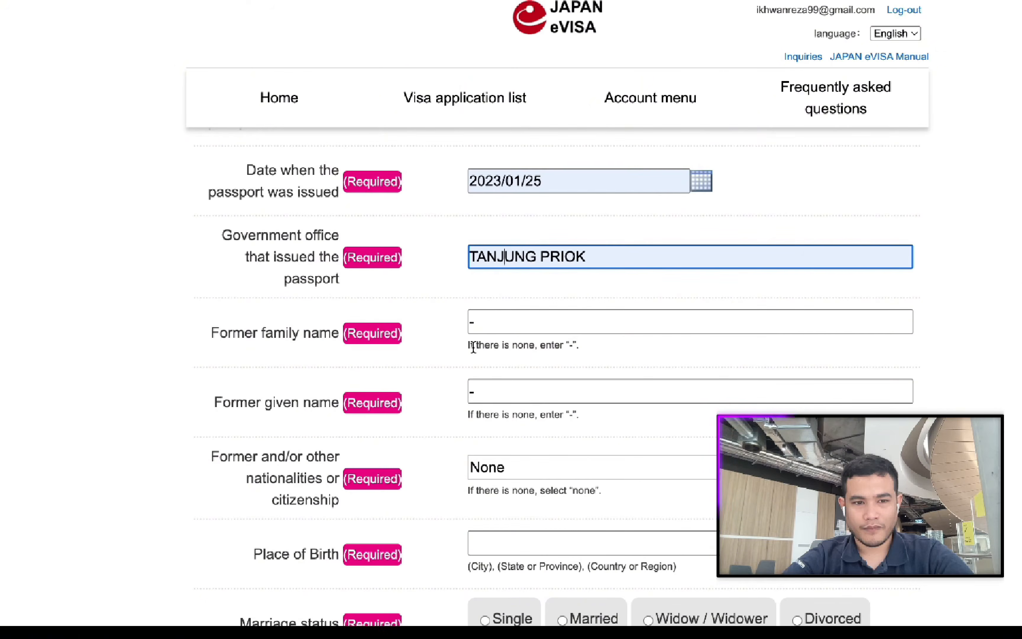
pyautogui.scroll(-3, 507, 368)
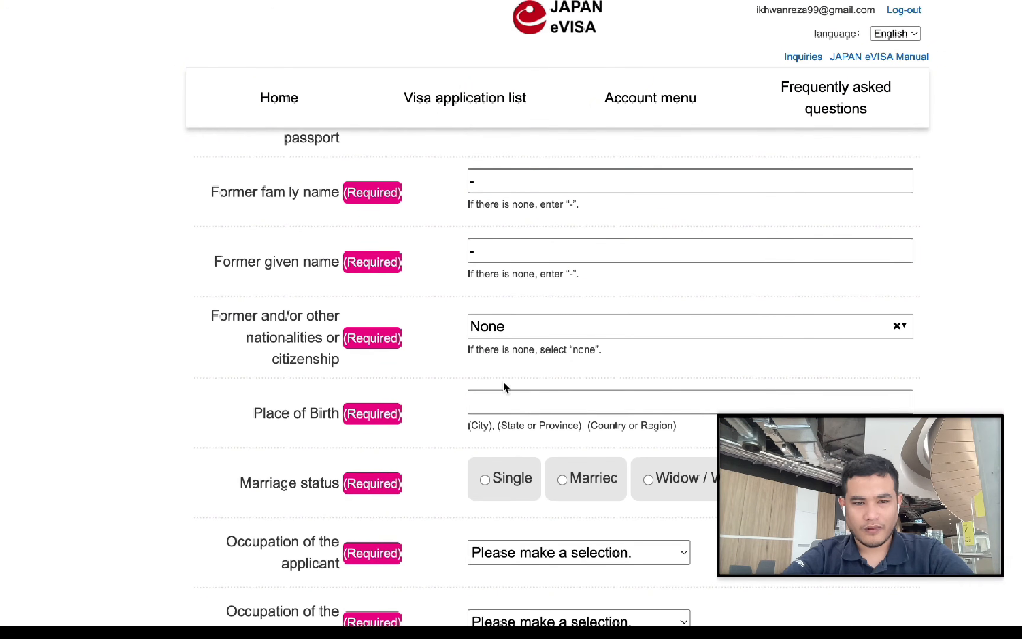
pyautogui.click(496, 404)
pyautogui.click(566, 437)
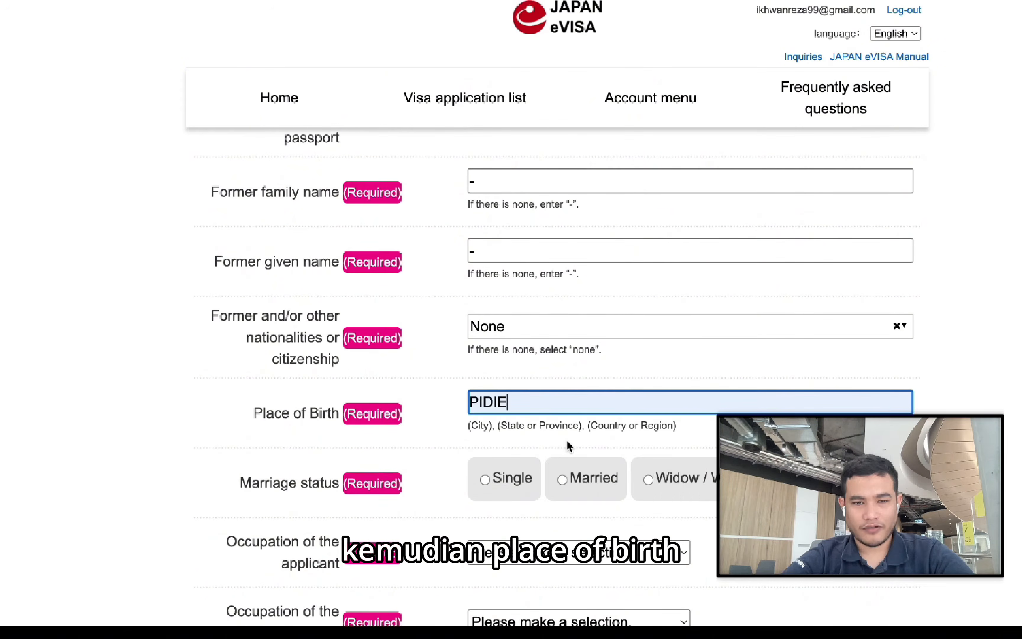
pyautogui.scroll(-2, 569, 443)
pyautogui.scroll(-2, 568, 444)
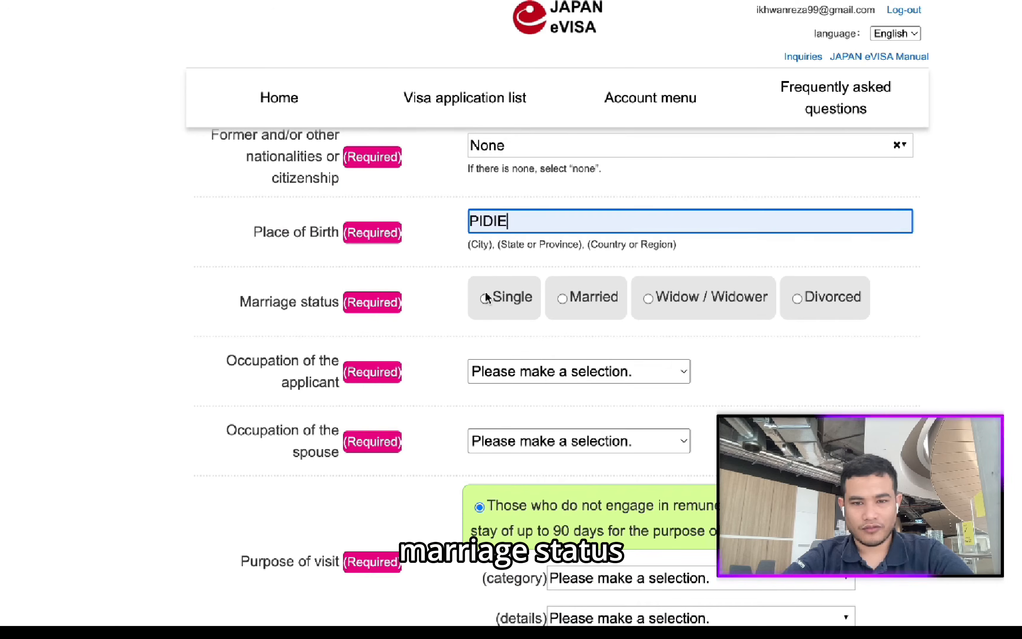
pyautogui.click(587, 308)
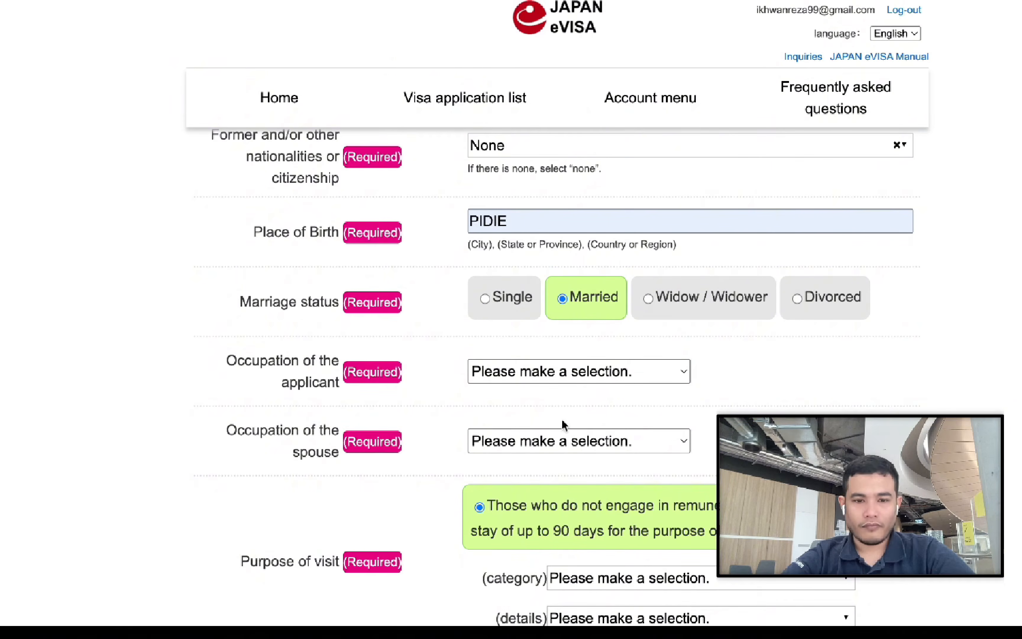
# - Set the applicant's occupation to Student and the spouse's occupation to Independent Business
pyautogui.click(548, 463)
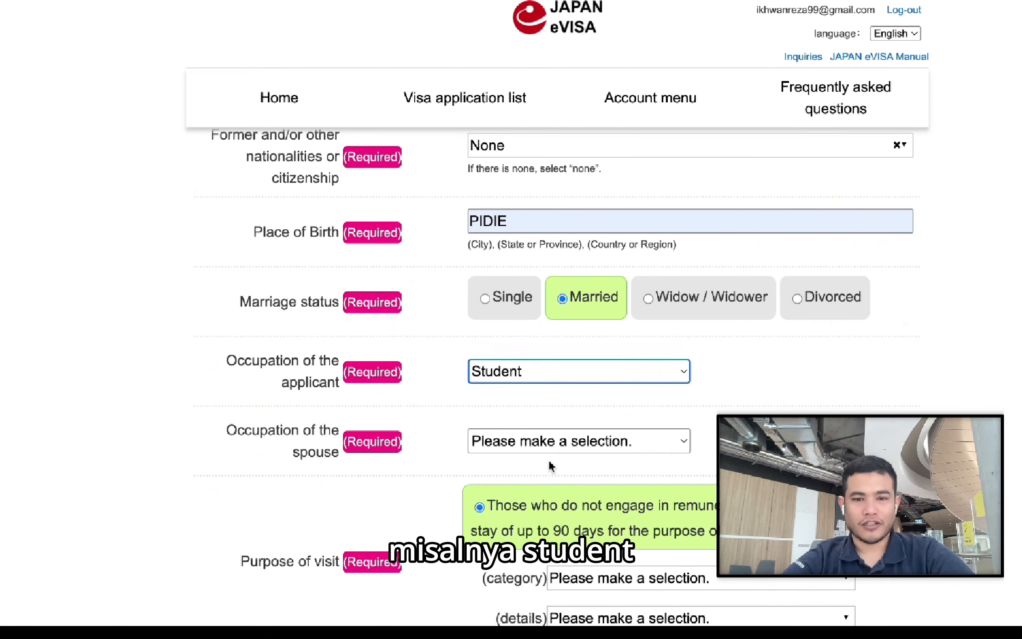
pyautogui.click(530, 413)
pyautogui.scroll(-2, 530, 417)
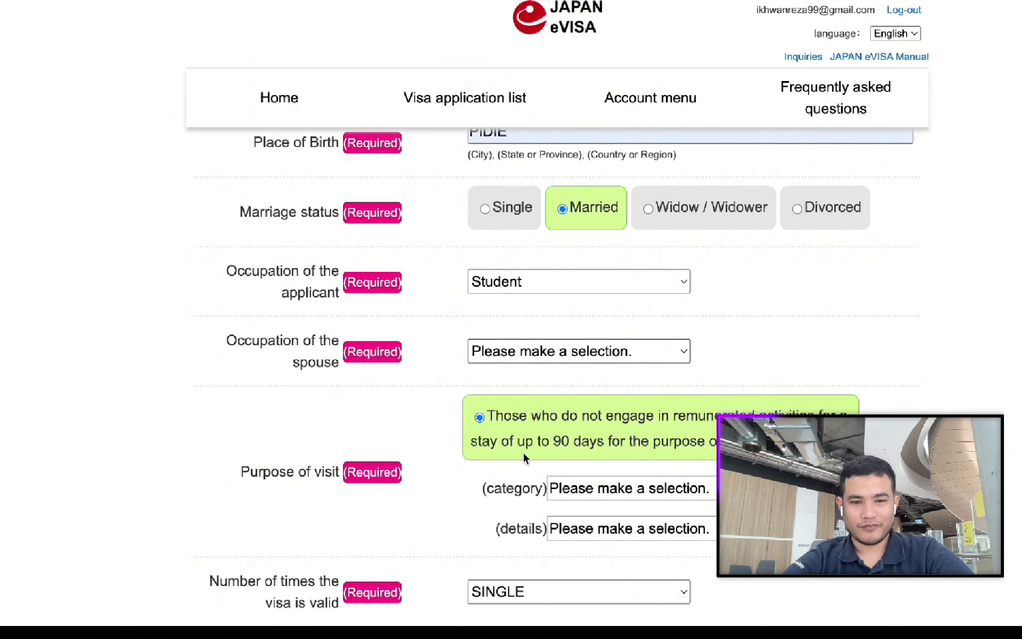
pyautogui.click(524, 399)
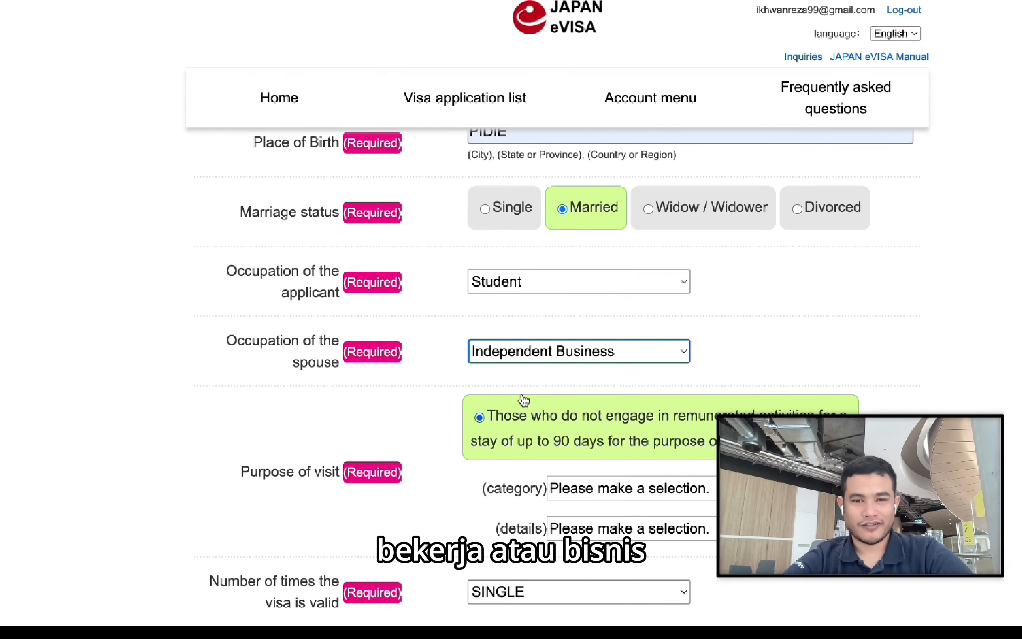
# - Set both the category and details of the purpose of visit to Tourism, and continue to the travel information
pyautogui.scroll(-3, 452, 399)
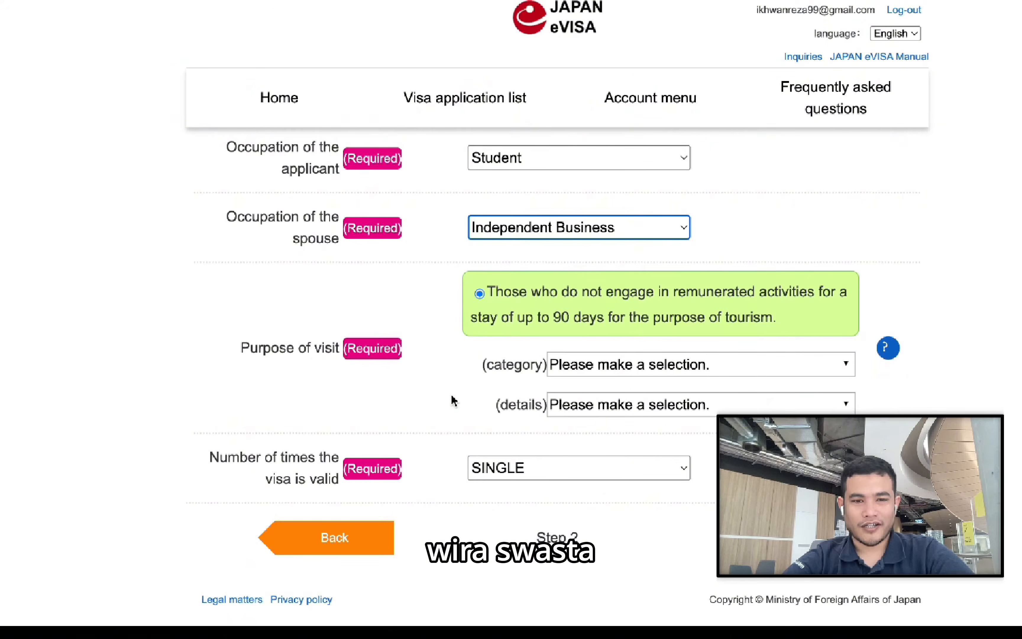
pyautogui.click(591, 366)
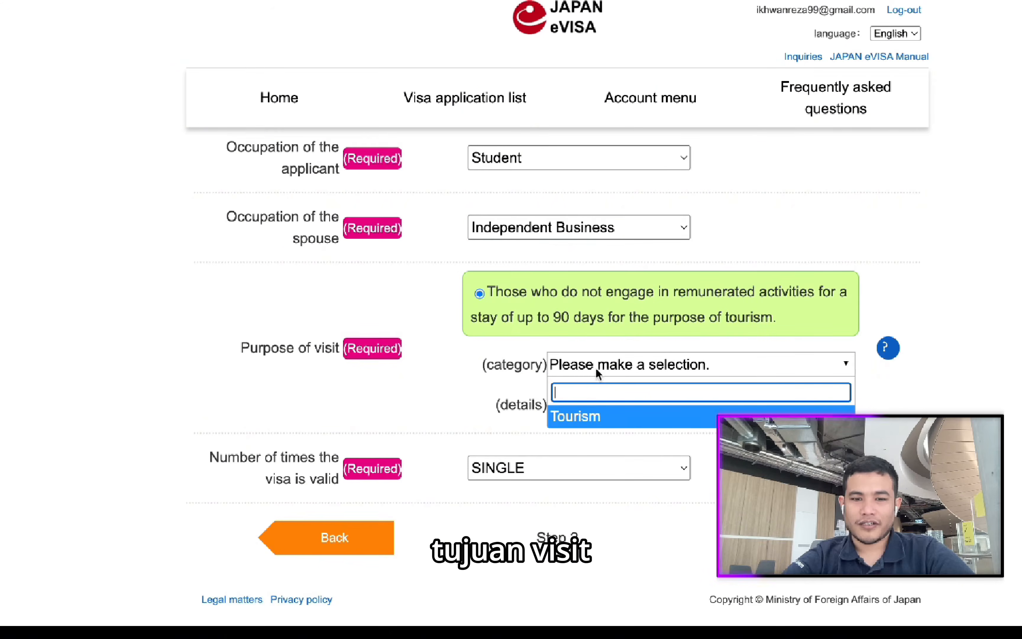
pyautogui.click(591, 415)
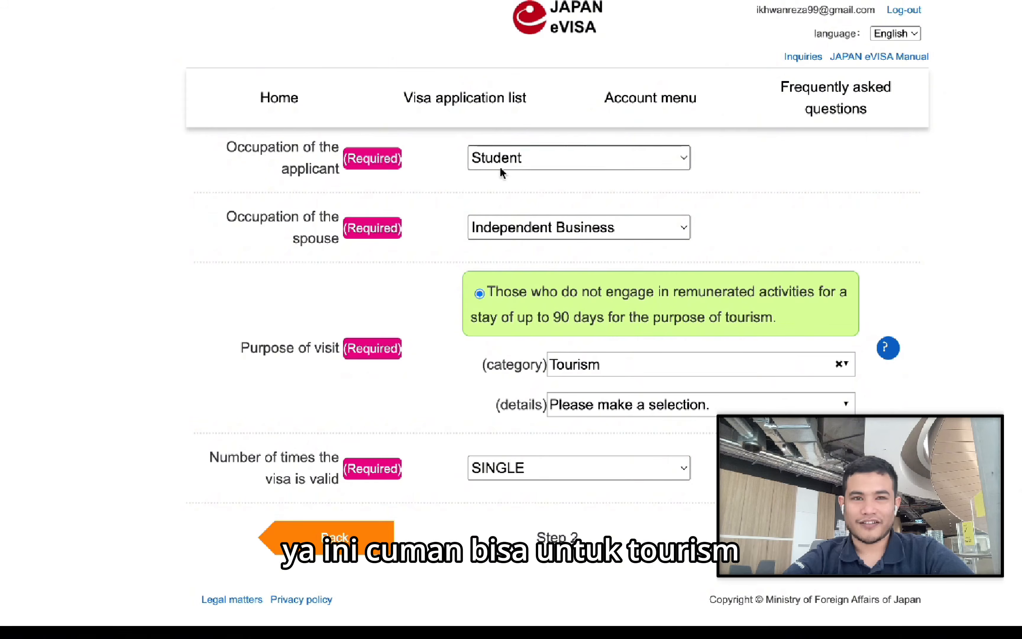
pyautogui.click(622, 404)
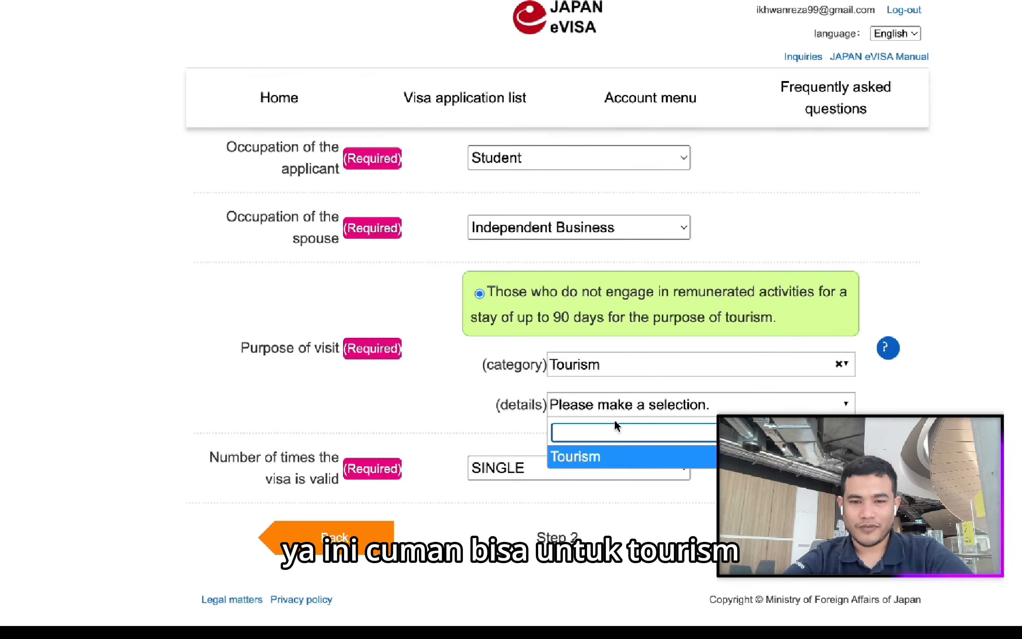
pyautogui.click(591, 455)
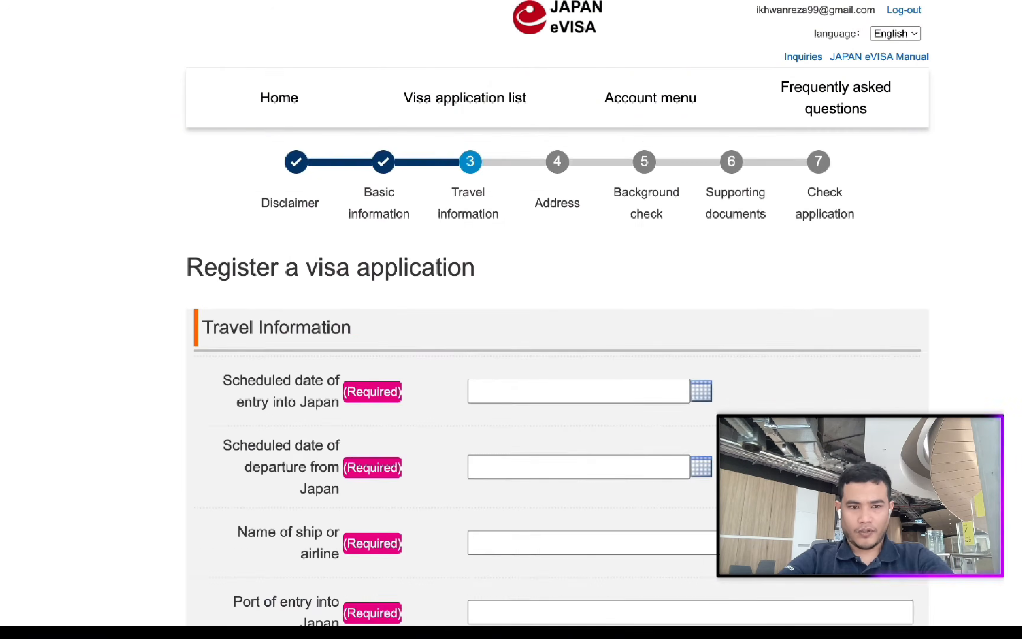
# - Look over the travel information form and set the scheduled date of entry into Japan to 2025/01/01
pyautogui.scroll(-4, 549, 381)
pyautogui.scroll(-5, 550, 380)
pyautogui.scroll(10, 549, 380)
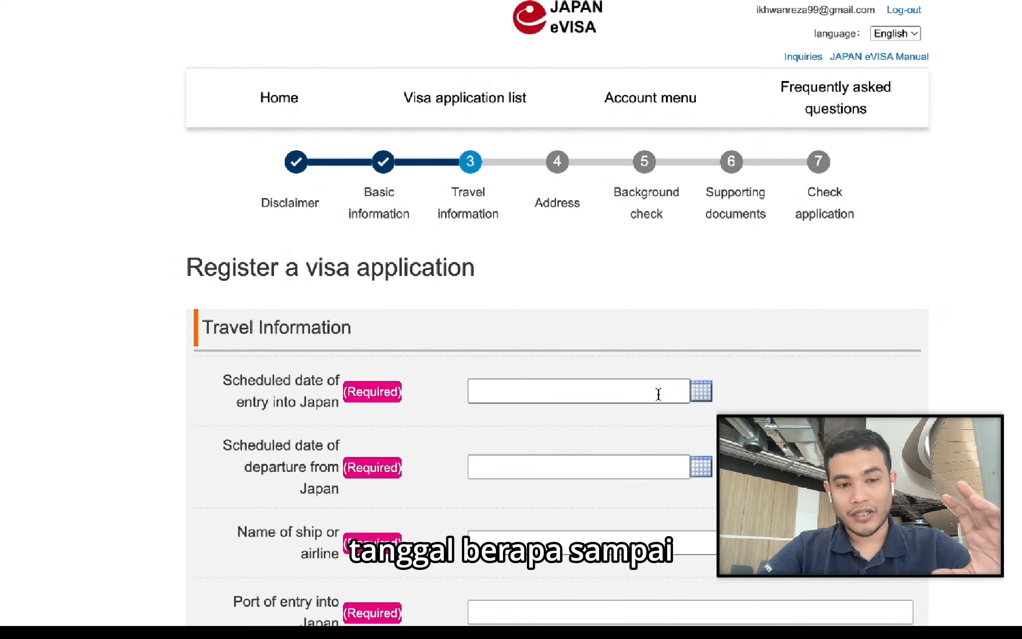
pyautogui.scroll(-5, 707, 370)
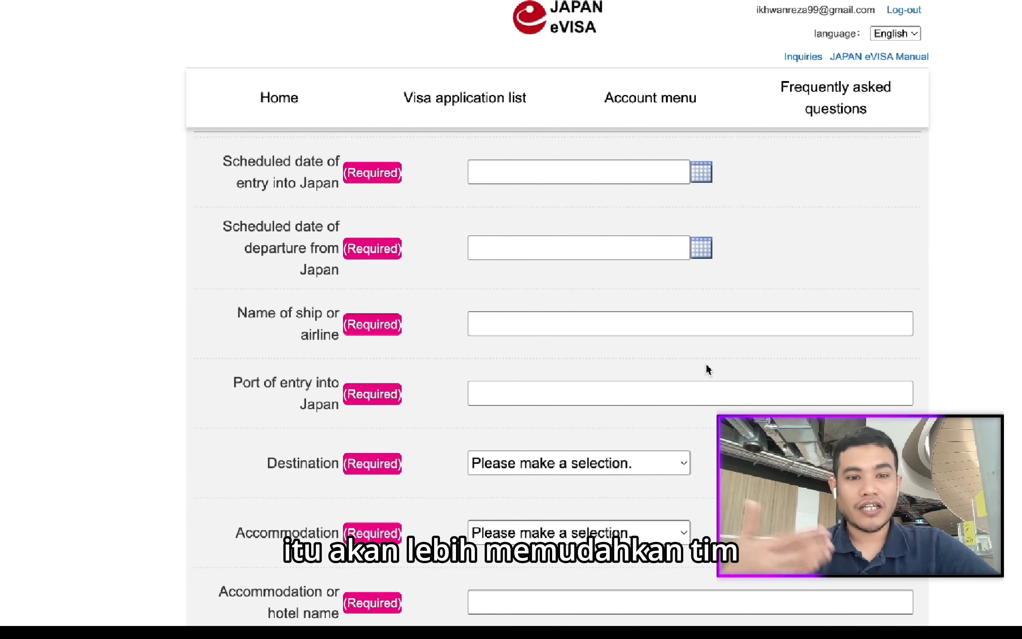
pyautogui.scroll(1, 707, 365)
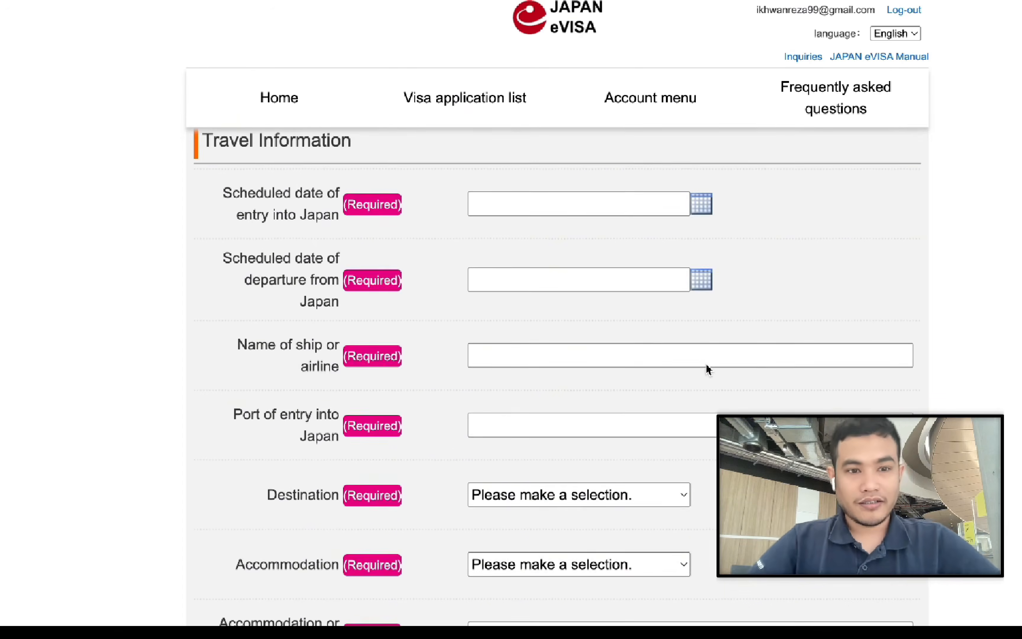
pyautogui.click(699, 204)
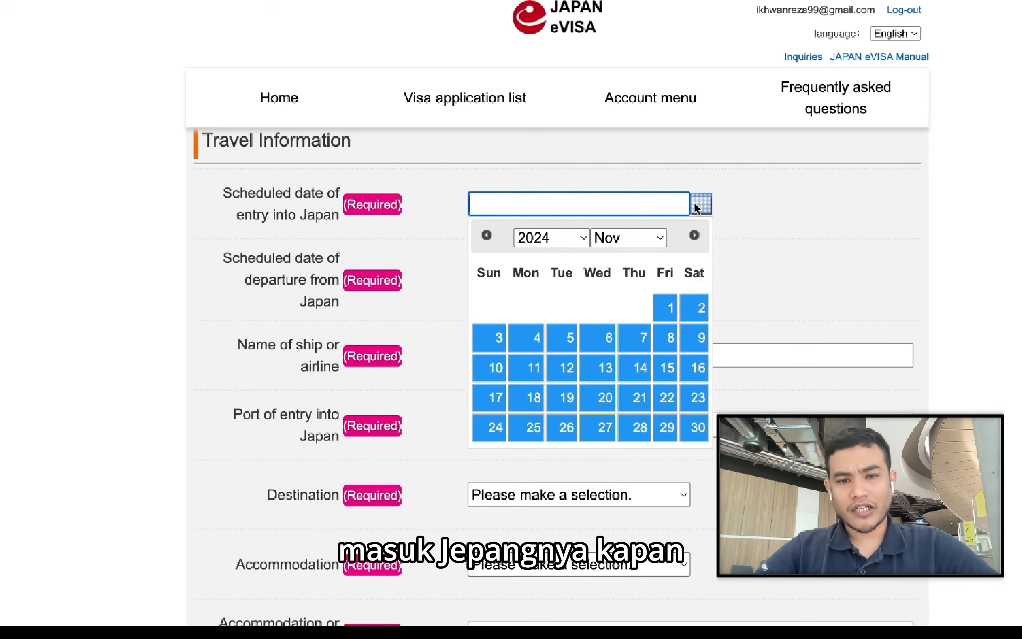
pyautogui.click(620, 236)
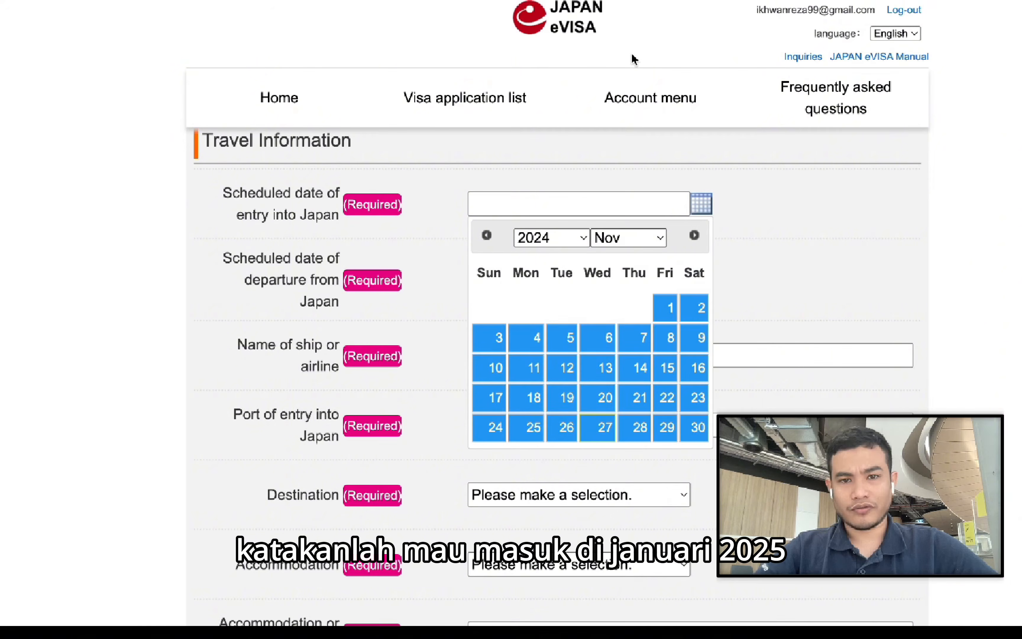
pyautogui.click(626, 83)
pyautogui.click(568, 241)
pyautogui.click(568, 254)
pyautogui.click(601, 314)
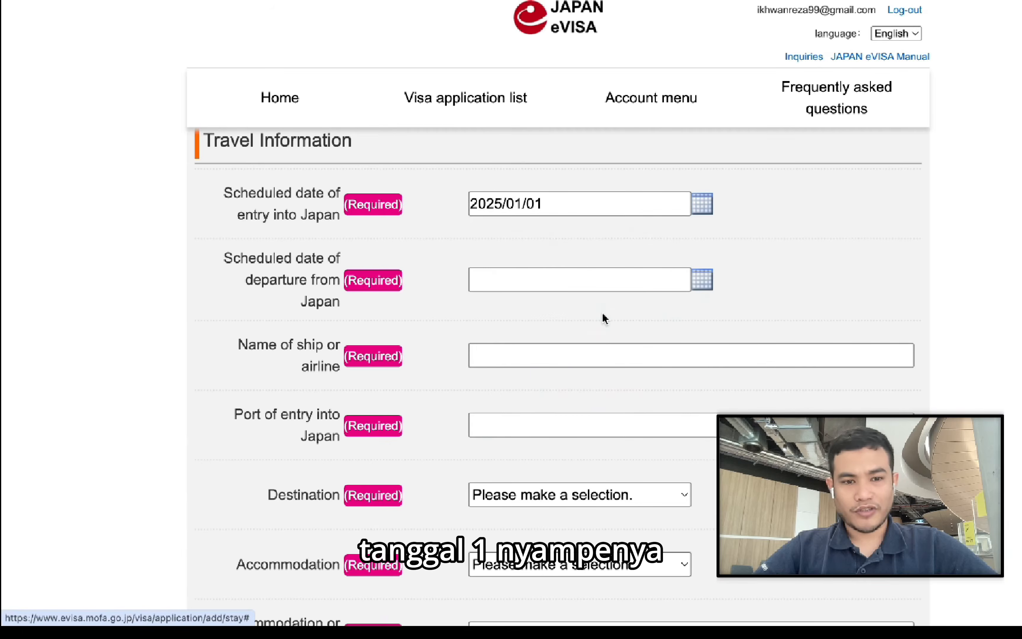
# - Set the scheduled date of departure from Japan to 2025/01/11
pyautogui.click(633, 275)
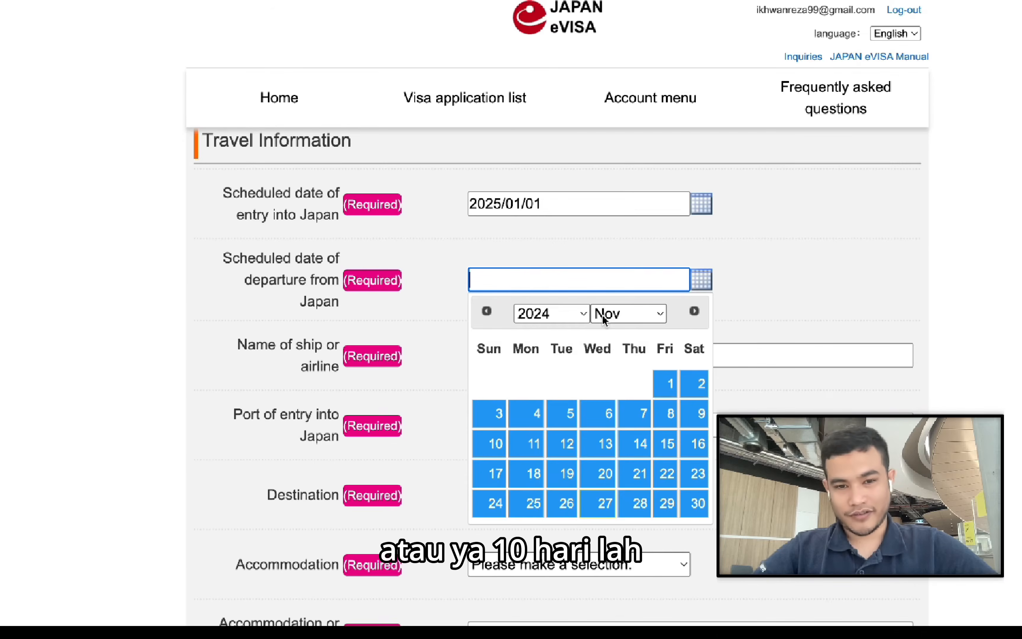
pyautogui.click(582, 314)
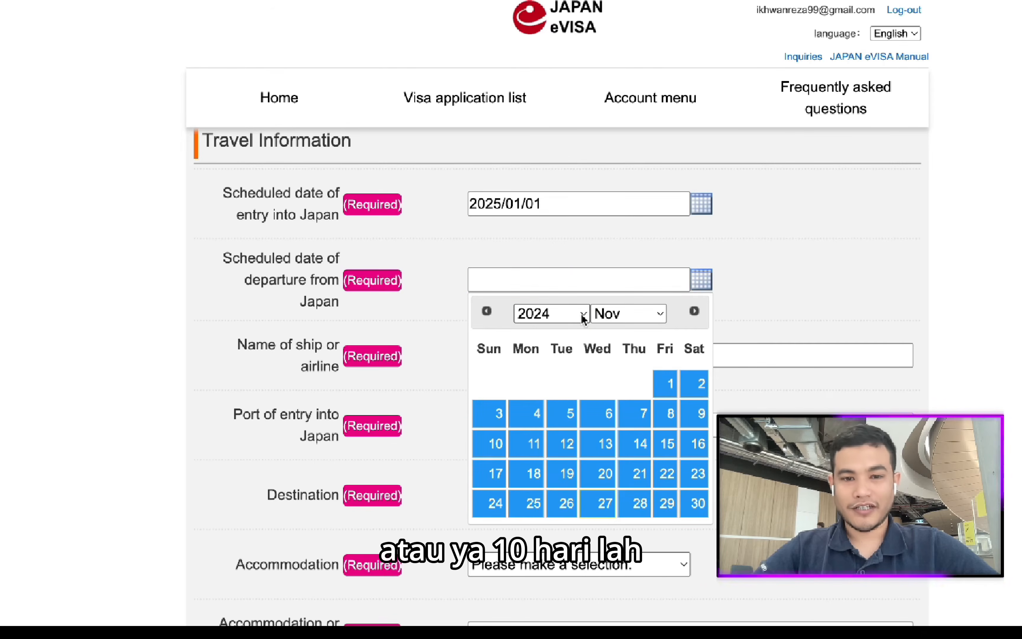
pyautogui.click(552, 342)
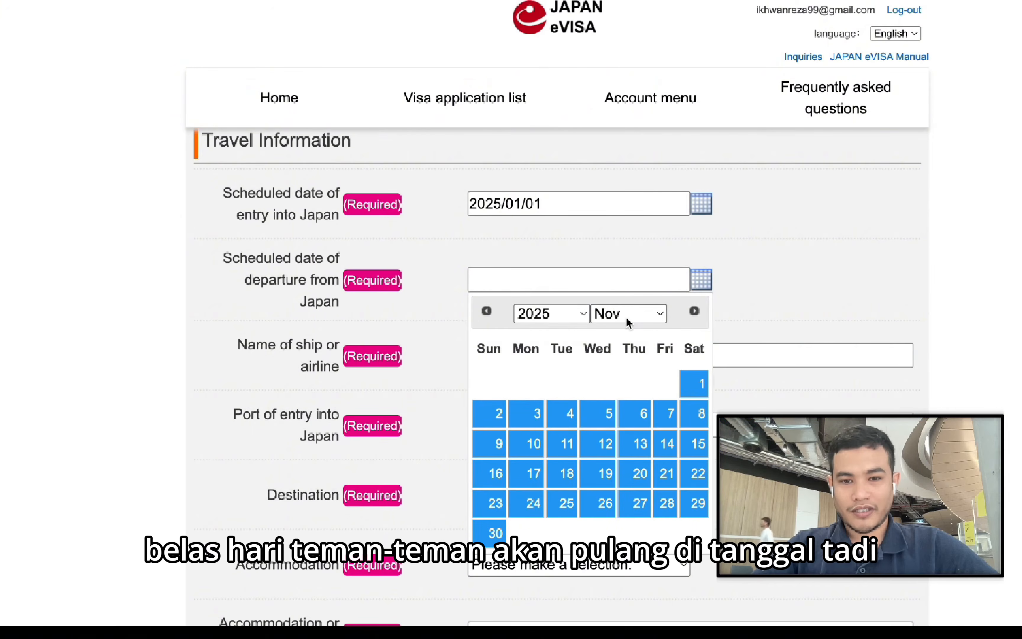
pyautogui.click(616, 106)
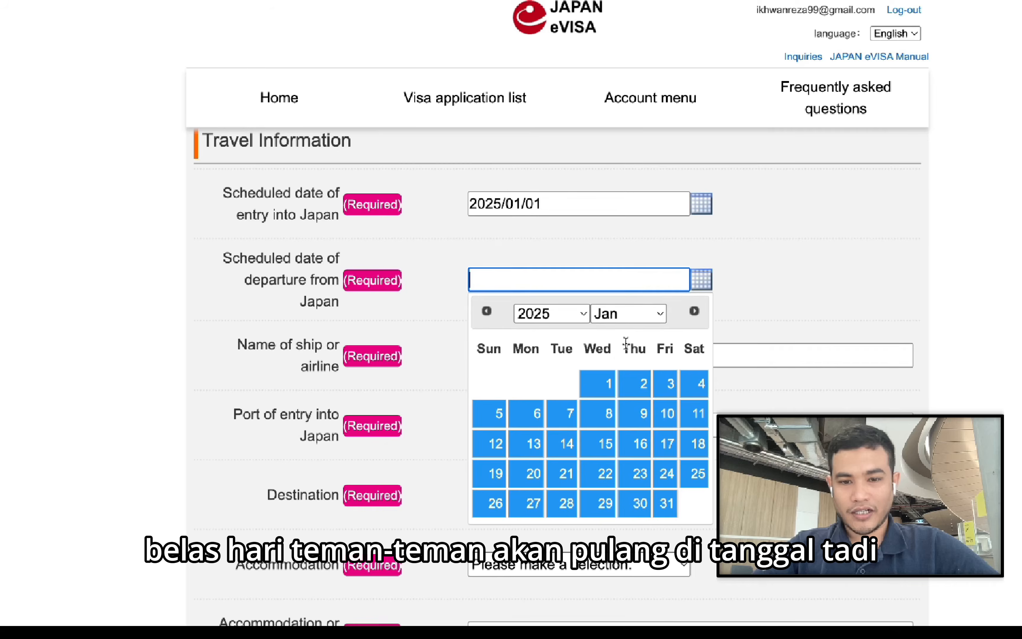
pyautogui.click(685, 418)
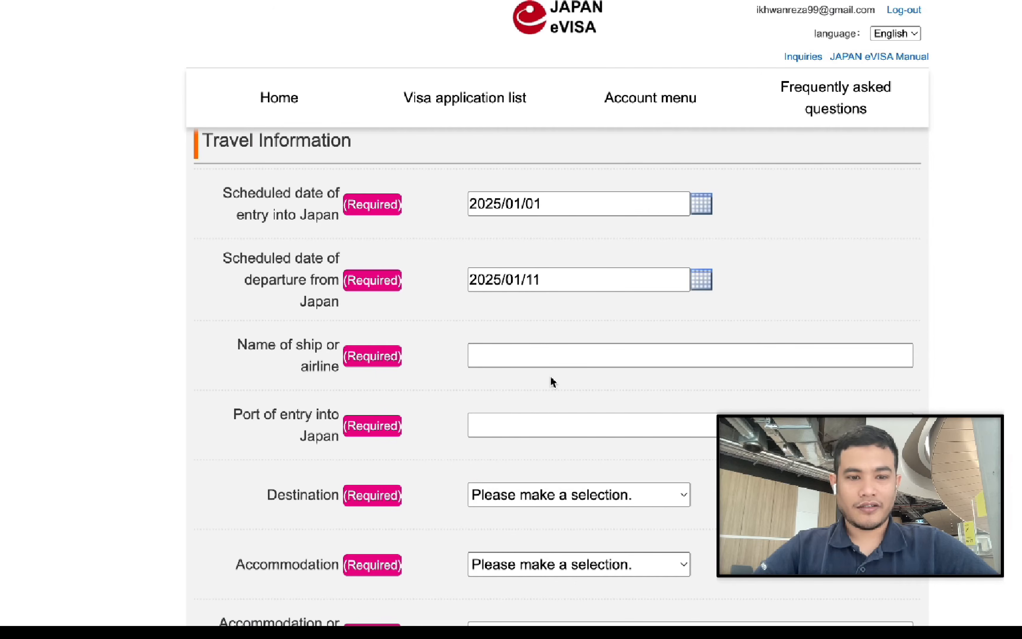
# - Enter AIRASIA , D7 532 as the airline and KANSAI INTERNATIONAL AIRPORT ,TERMINAL 1 as the port of entry into Japan
pyautogui.scroll(-5, 553, 382)
pyautogui.scroll(2, 552, 347)
pyautogui.click(521, 208)
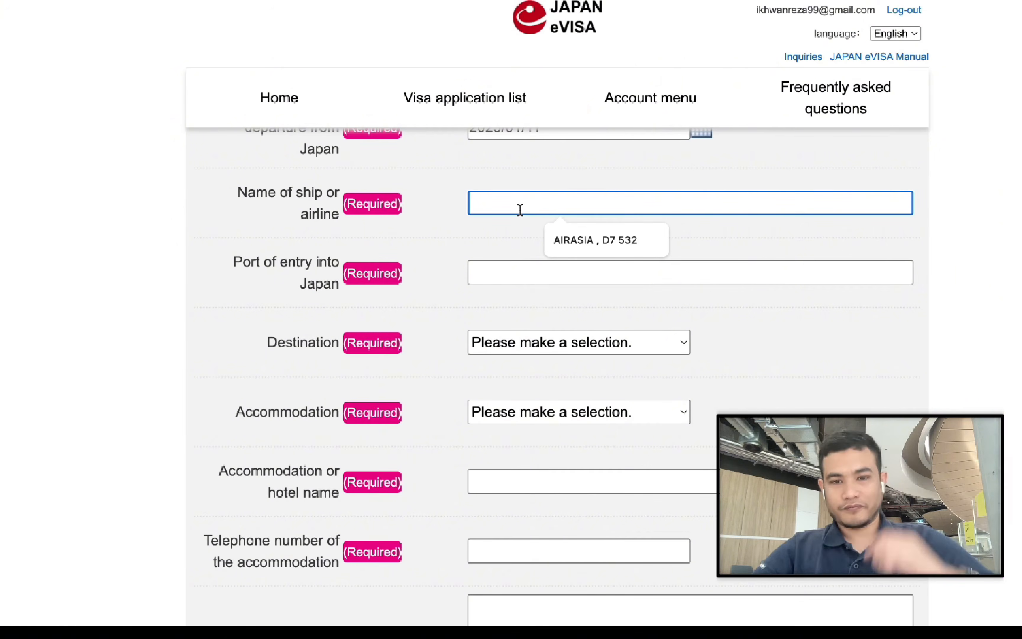
pyautogui.click(567, 240)
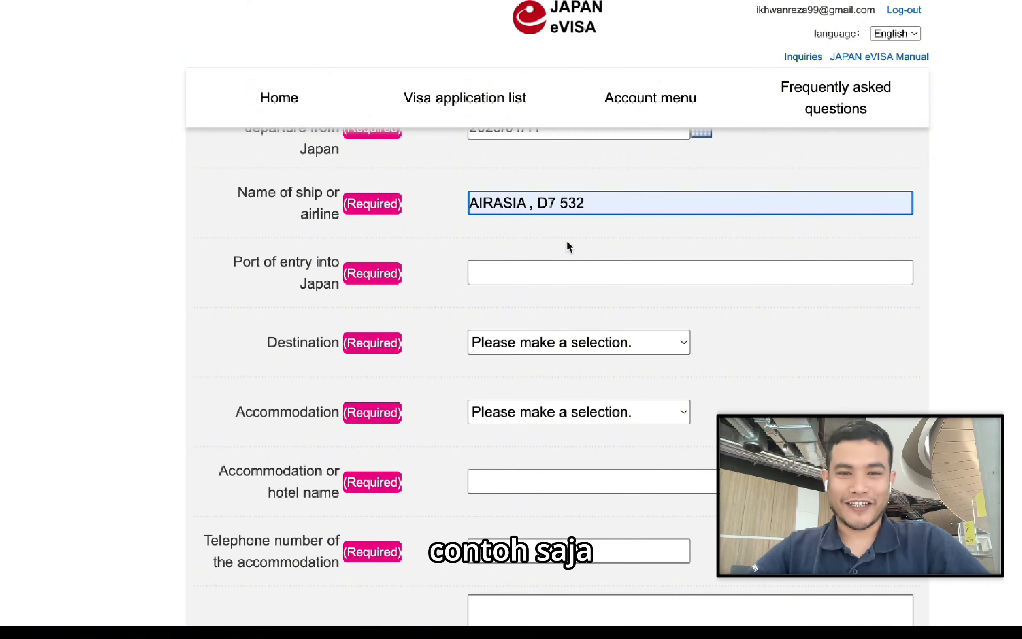
pyautogui.click(520, 272)
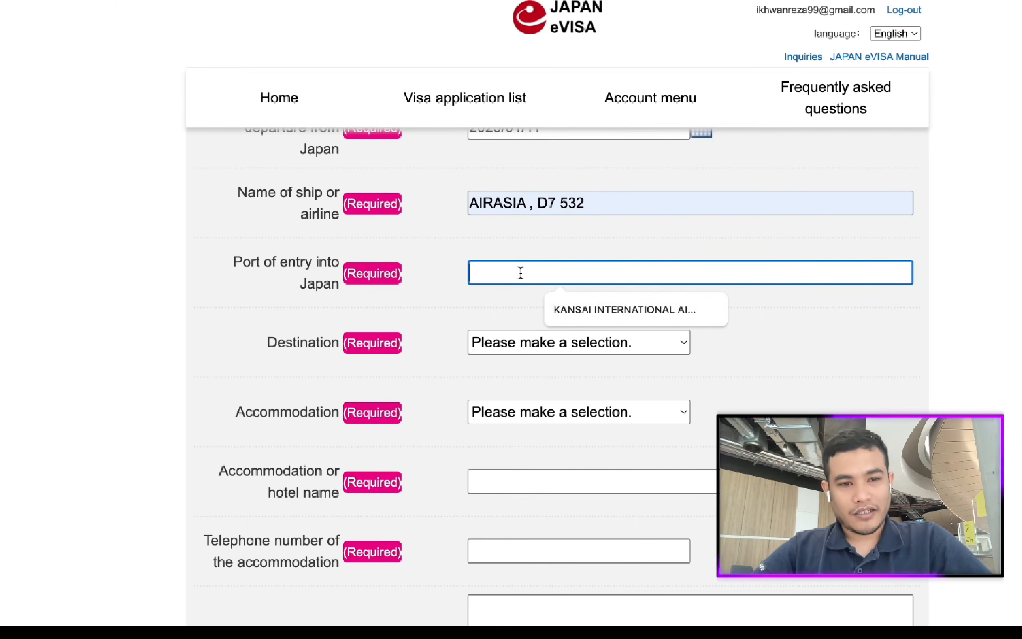
pyautogui.click(574, 310)
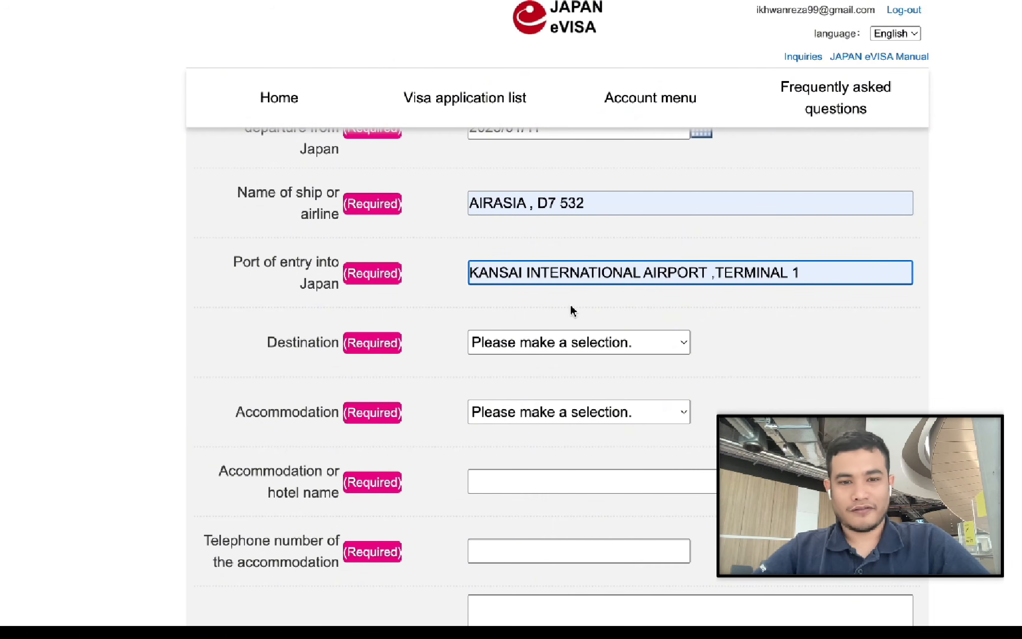
# - Set both the destination and the accommodation in the travel information to Other
pyautogui.scroll(-3, 570, 312)
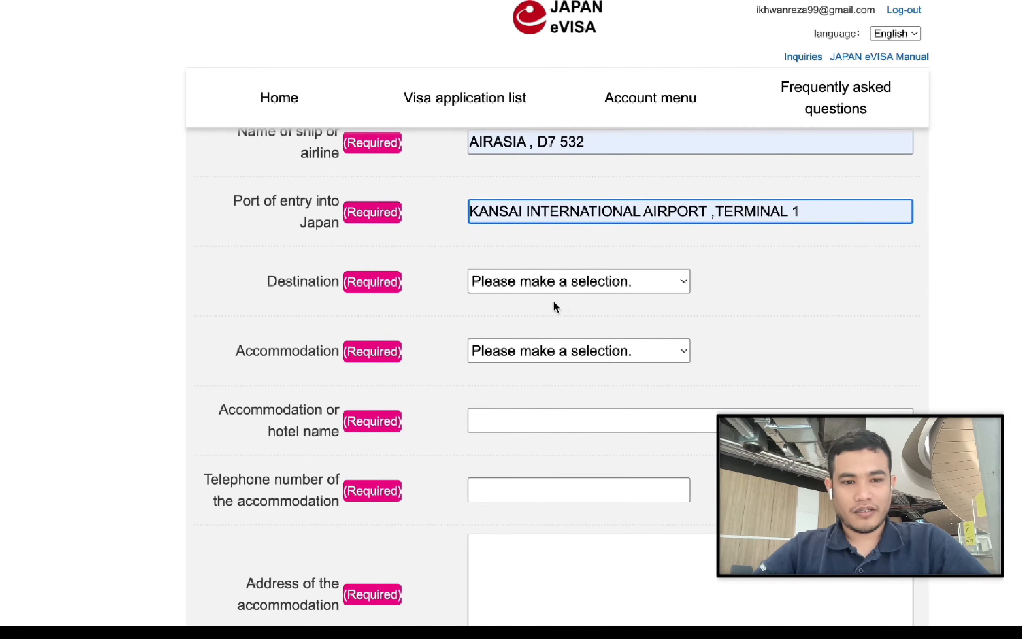
pyautogui.click(549, 295)
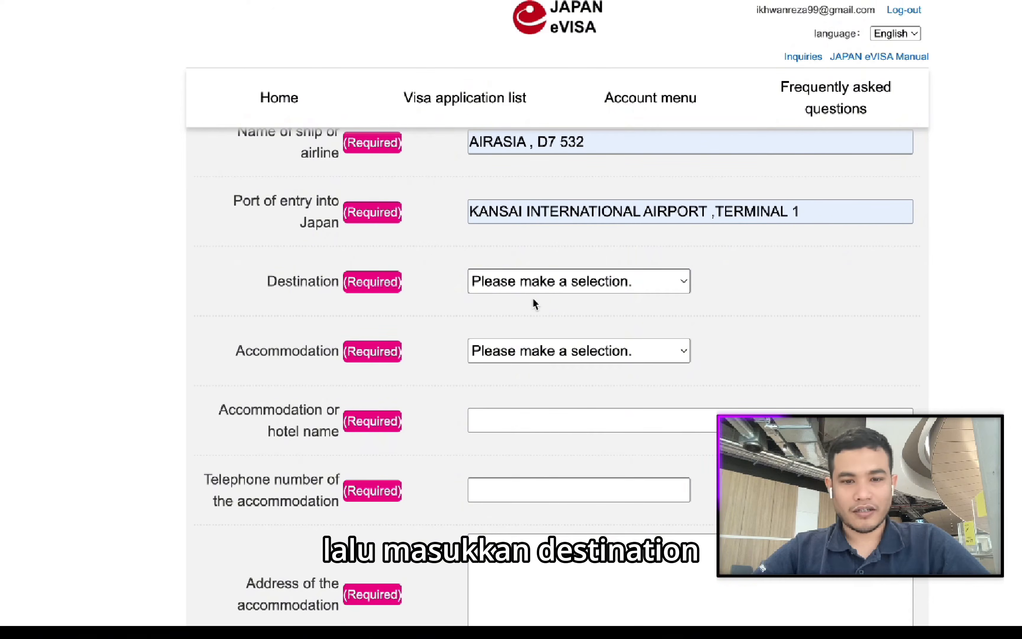
pyautogui.click(508, 307)
pyautogui.scroll(-1, 493, 310)
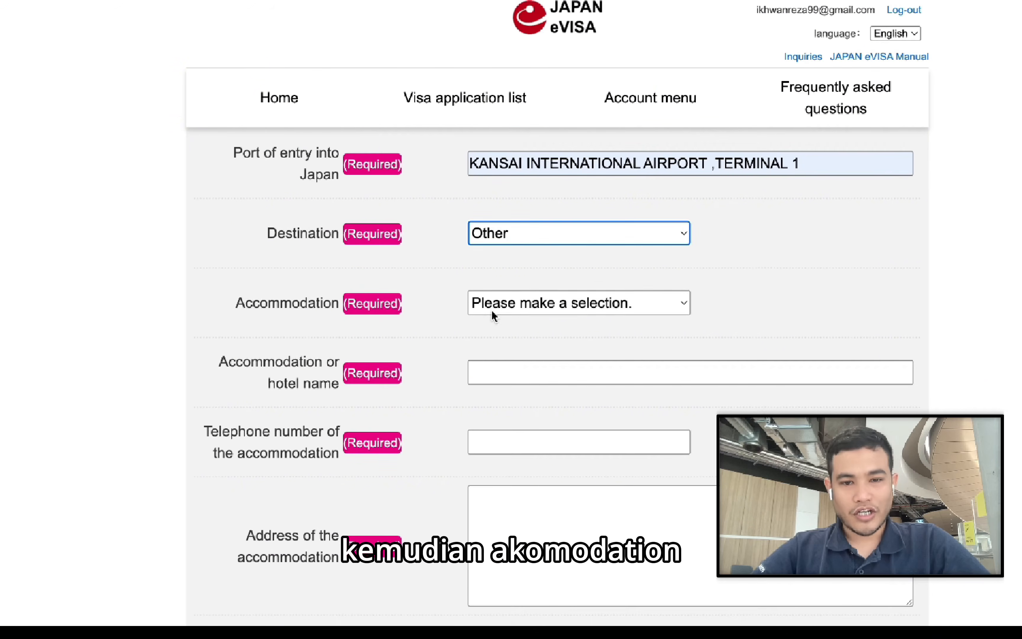
pyautogui.click(493, 303)
pyautogui.click(496, 326)
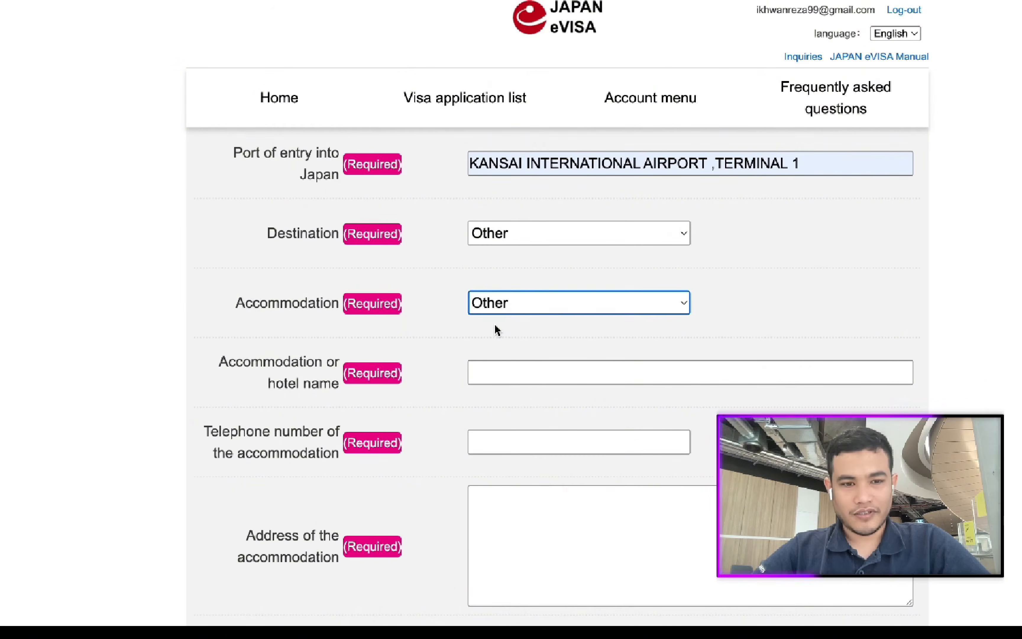
# - Enter NIPPONBASHI LUXE HOTEL as the accommodation name, fill in the hotel's telephone number, and put placeholder text in the accommodation address
pyautogui.scroll(-2, 495, 329)
pyautogui.click(492, 307)
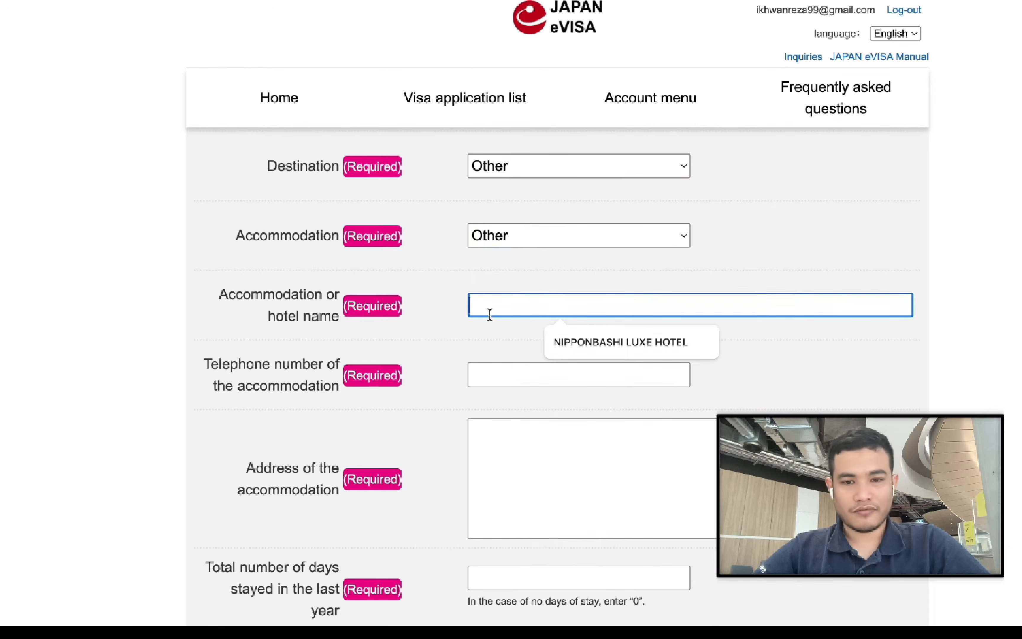
pyautogui.click(570, 339)
pyautogui.click(556, 367)
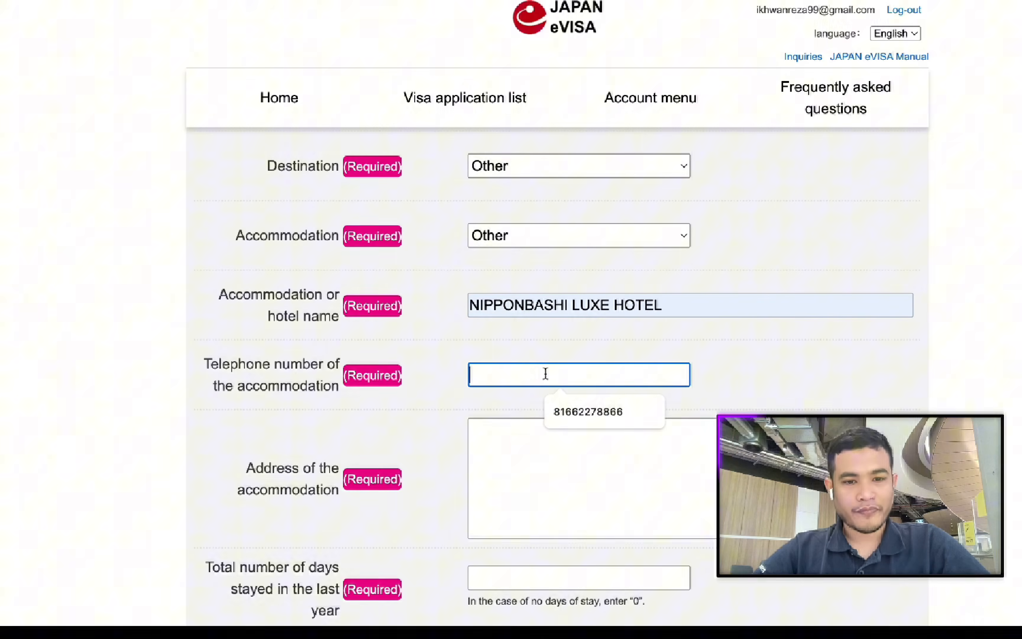
pyautogui.click(565, 400)
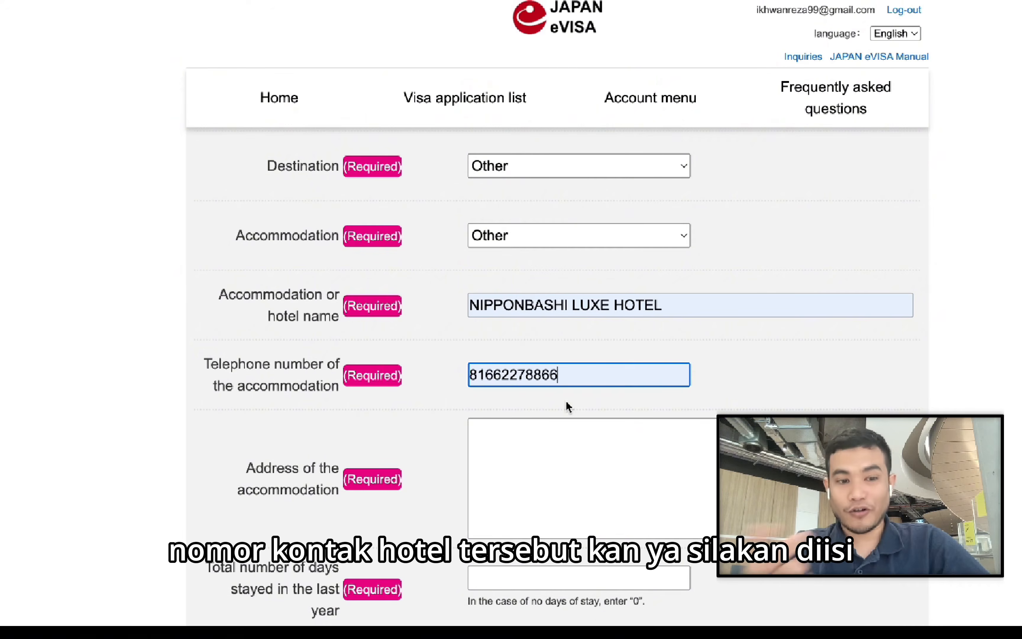
pyautogui.click(548, 455)
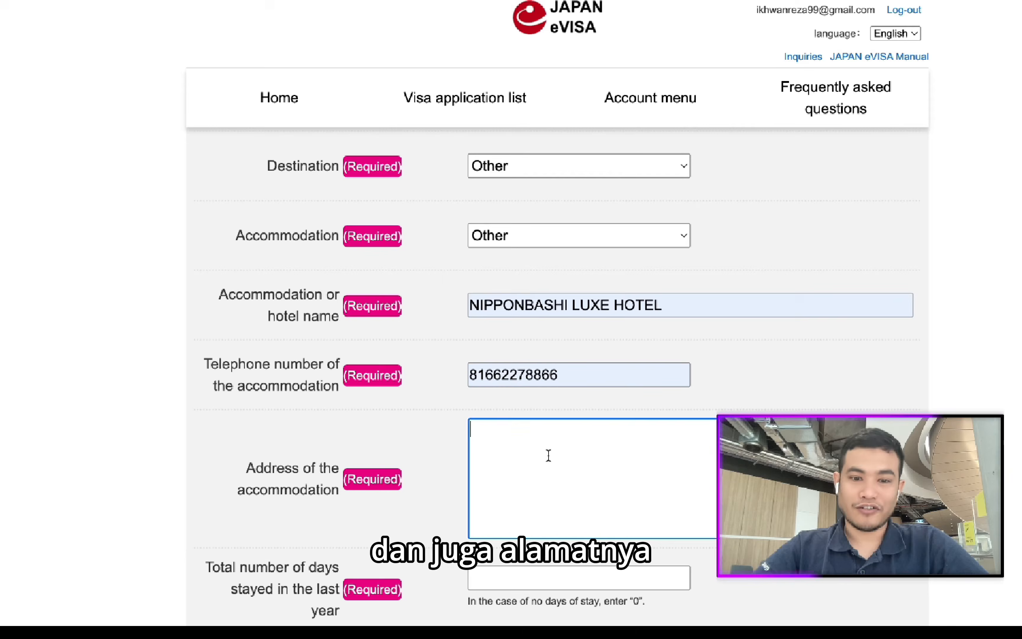
pyautogui.write('KJHAHDAODHAKSD')
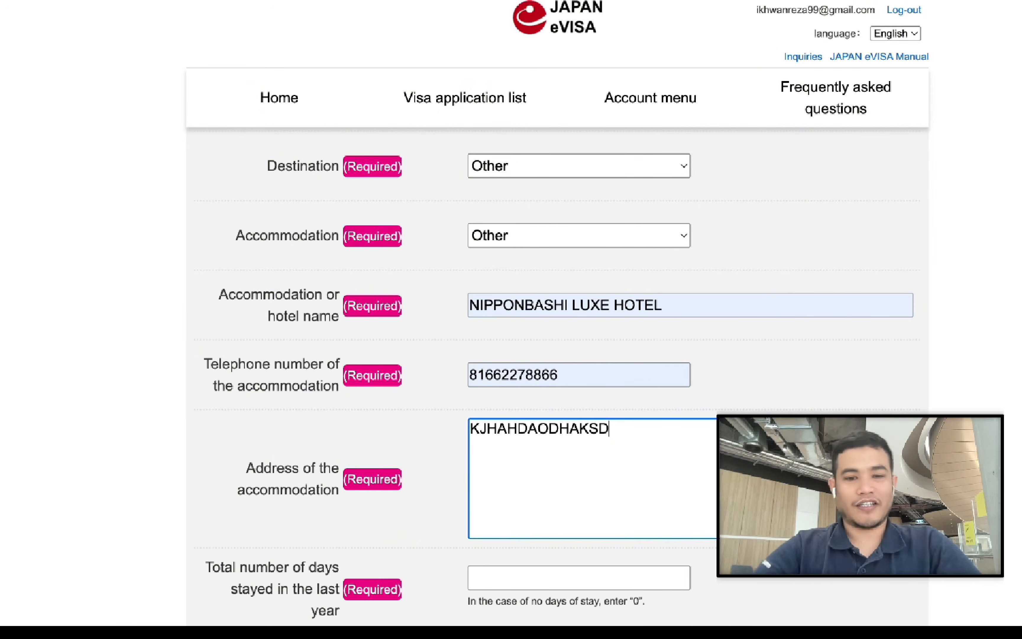
# - Set the total number of days stayed in the last year to 0 and continue to the address section
pyautogui.scroll(-3, 557, 376)
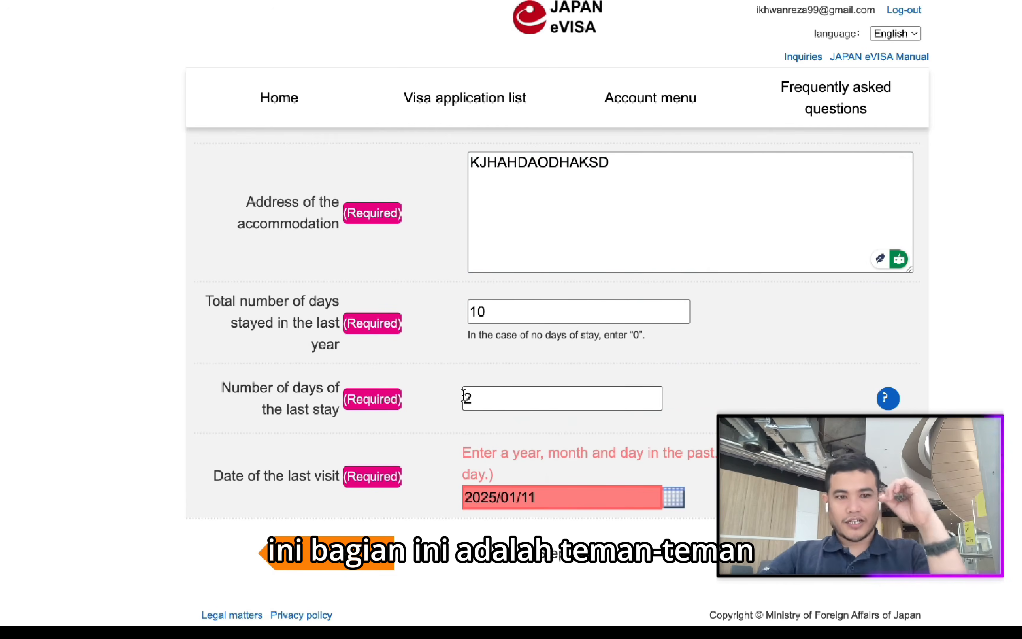
pyautogui.doubleClick(486, 397)
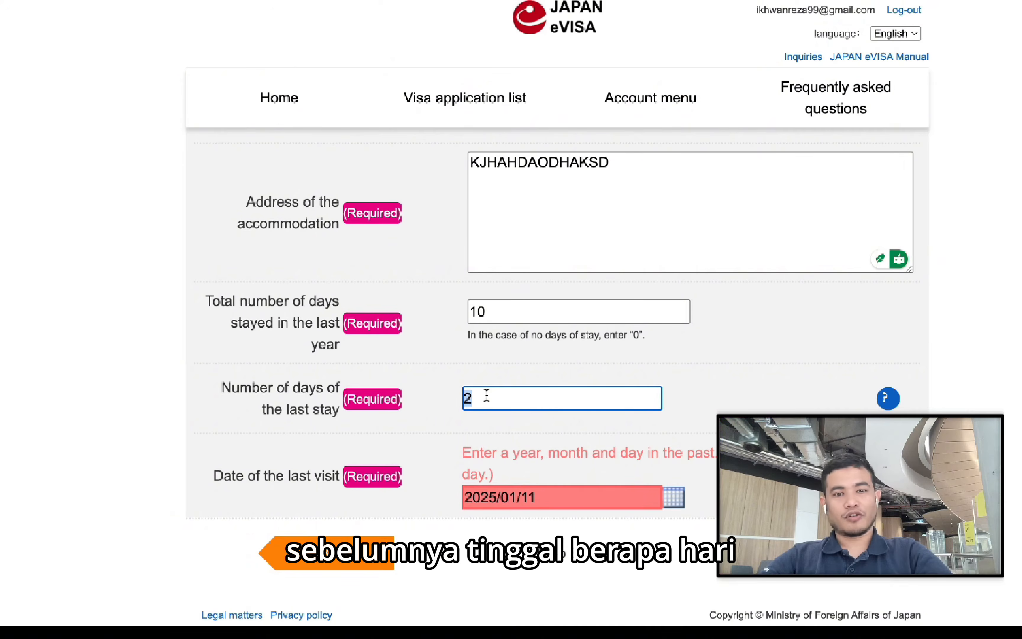
pyautogui.doubleClick(505, 312)
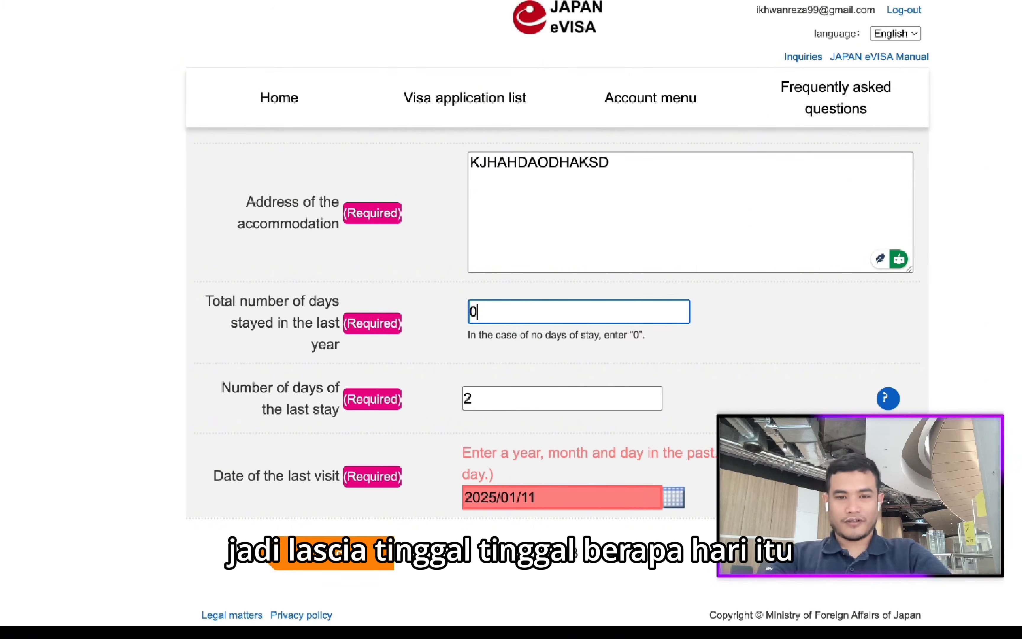
pyautogui.click(402, 405)
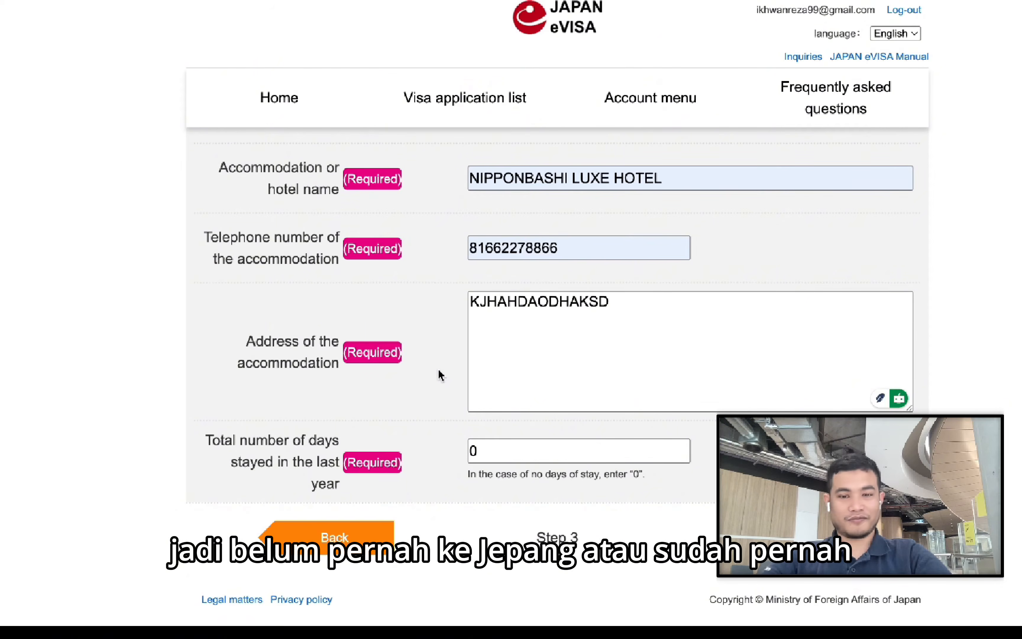
pyautogui.click(518, 380)
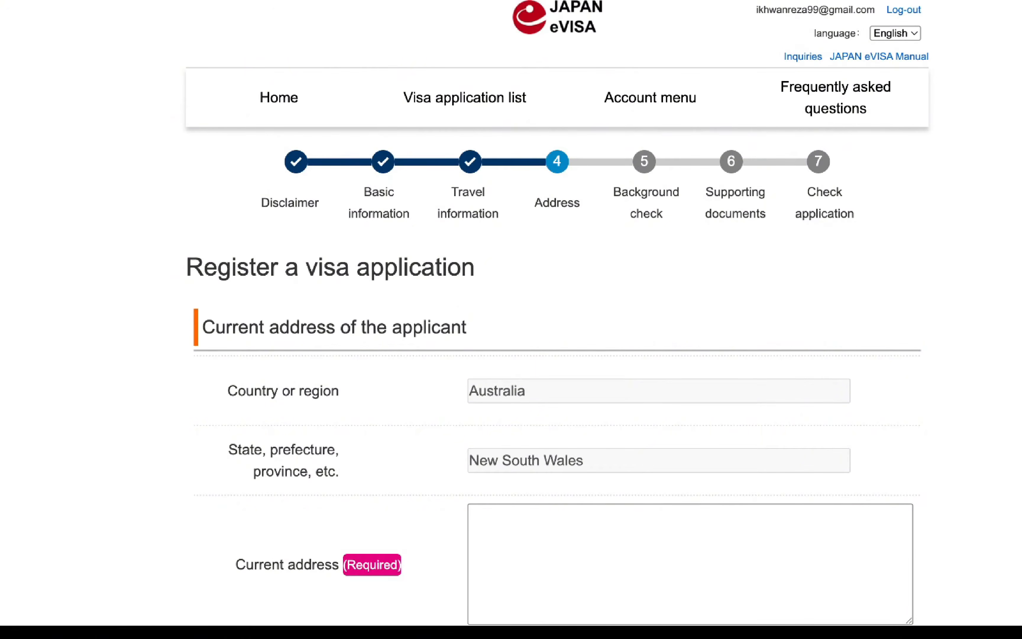
# - Fill in the applicant's contact telephone numbers and e-mail address in the current address section
pyautogui.scroll(-4, 581, 327)
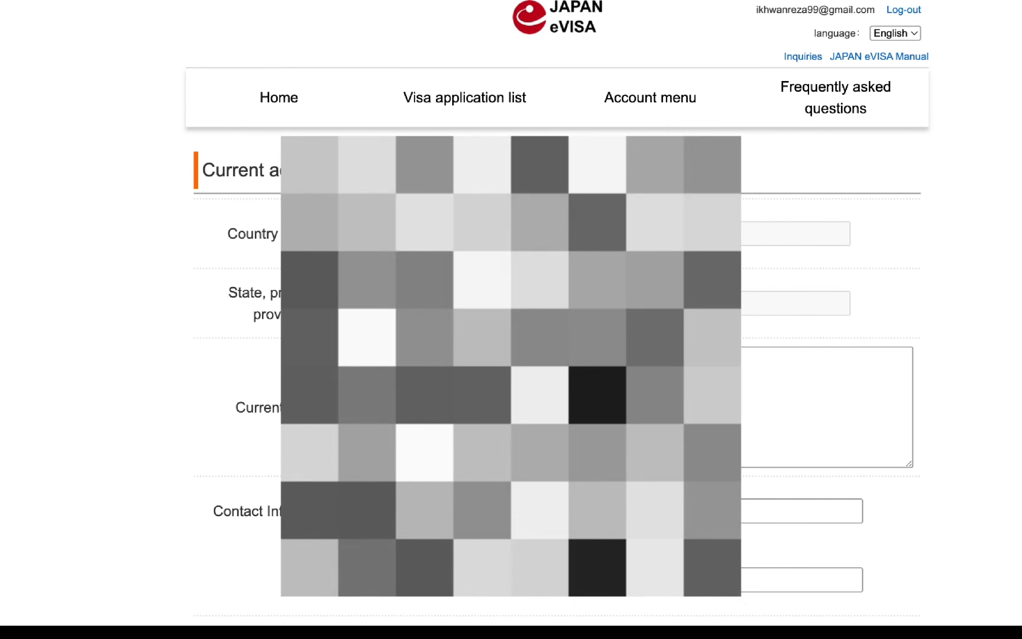
pyautogui.click(613, 397)
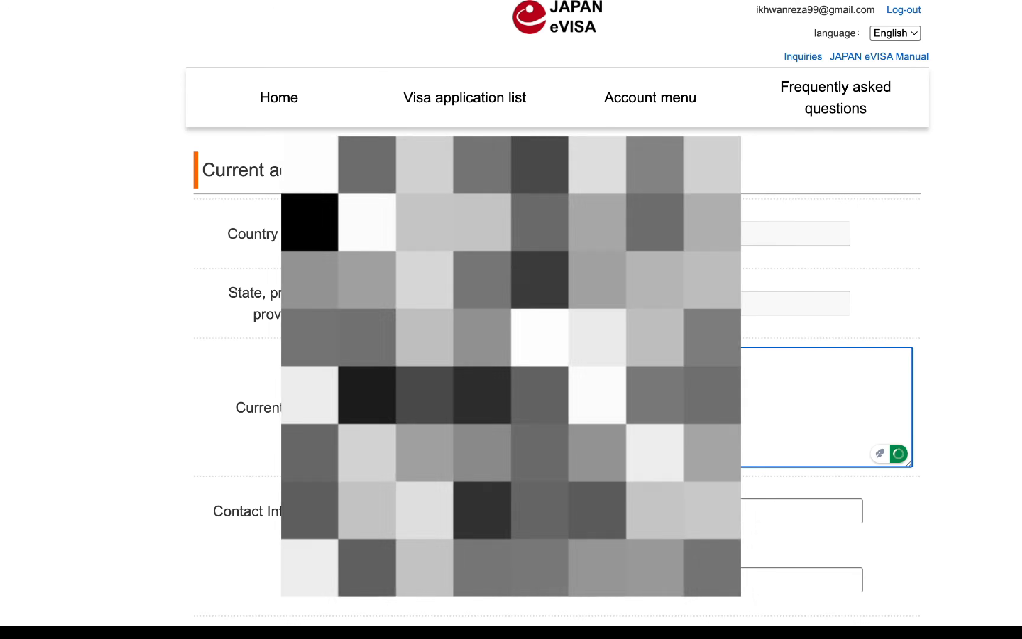
pyautogui.scroll(-4, 591, 380)
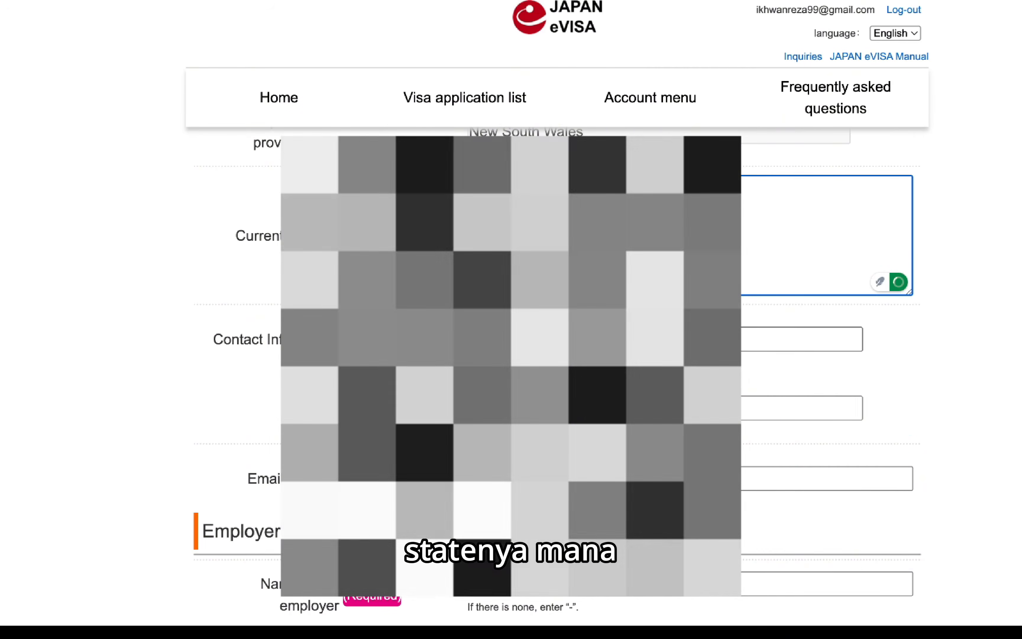
pyautogui.click(659, 339)
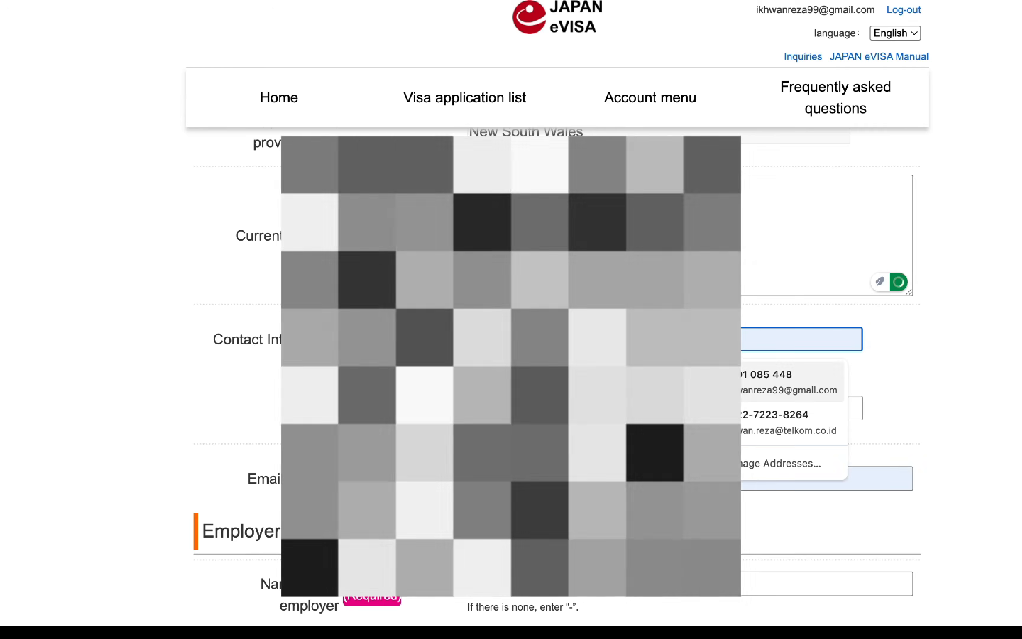
pyautogui.click(701, 383)
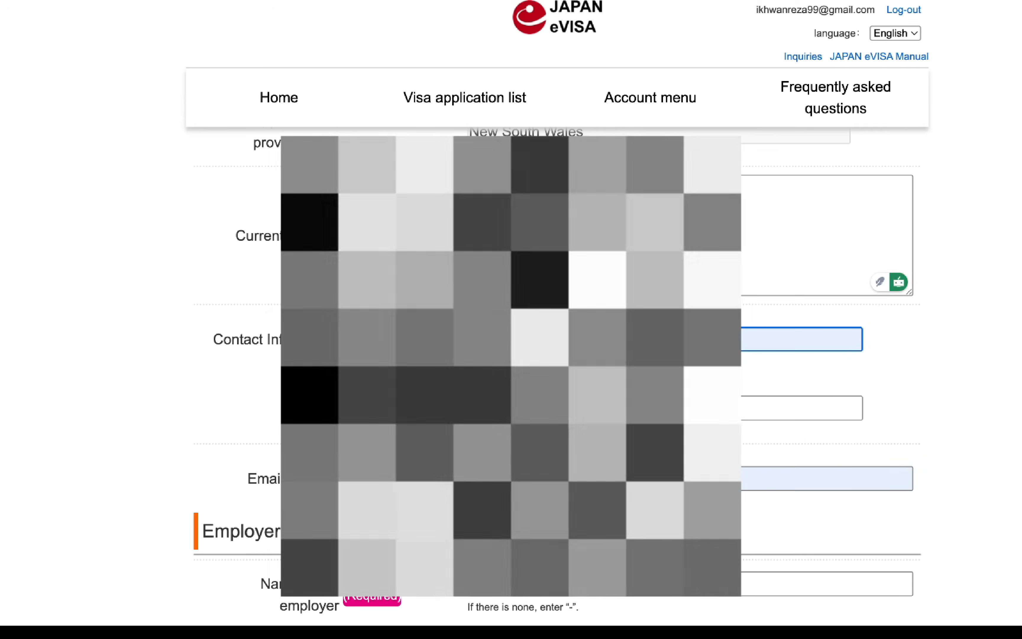
pyautogui.click(676, 408)
pyautogui.click(692, 445)
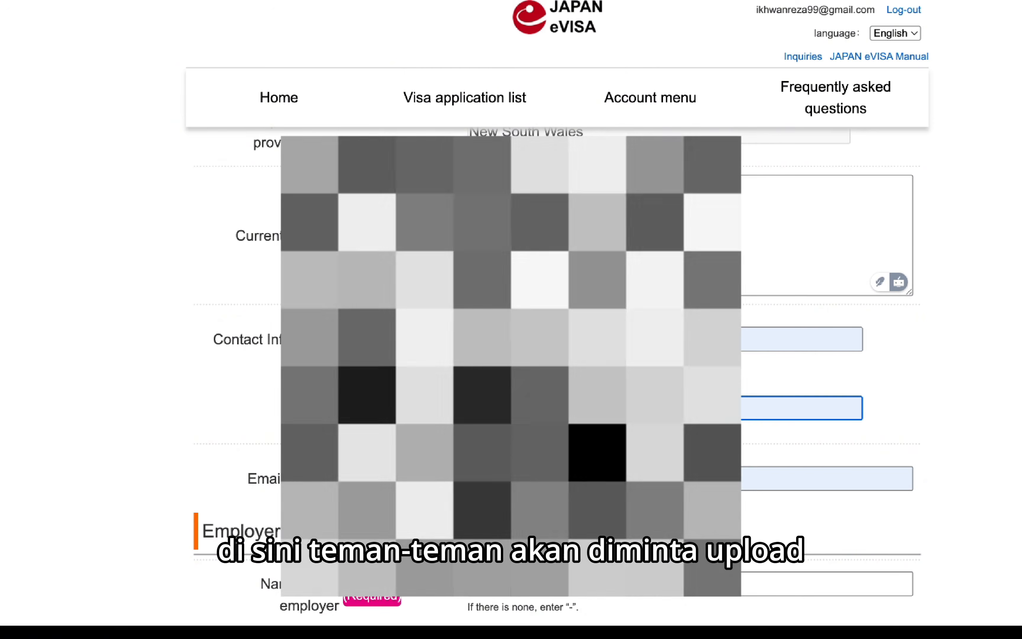
# - Fill in the employer's name and contact details, and continue to the background check
pyautogui.scroll(-8, 549, 380)
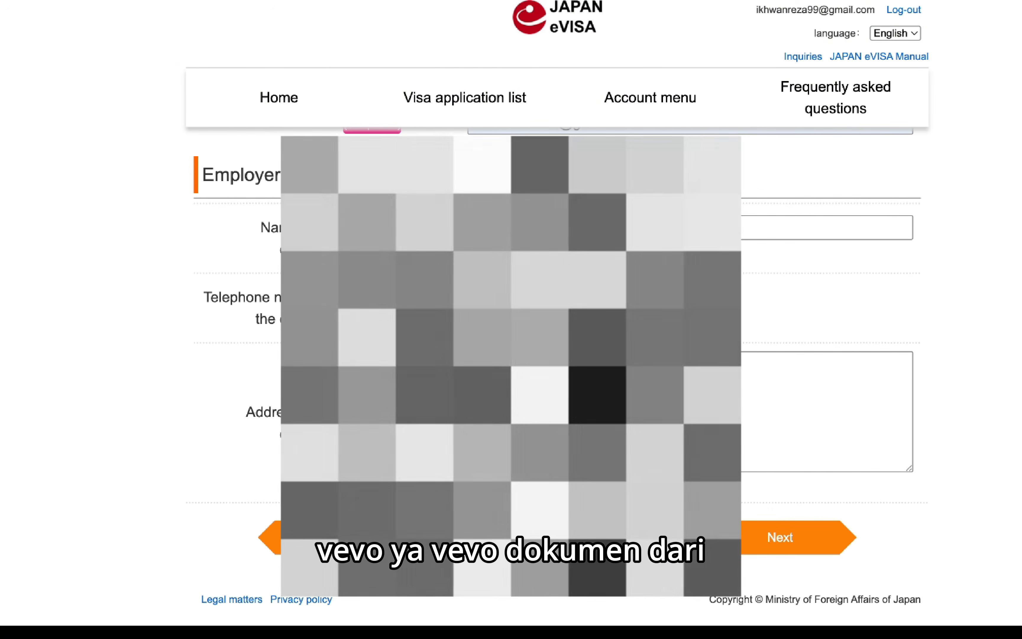
pyautogui.click(612, 227)
pyautogui.click(612, 254)
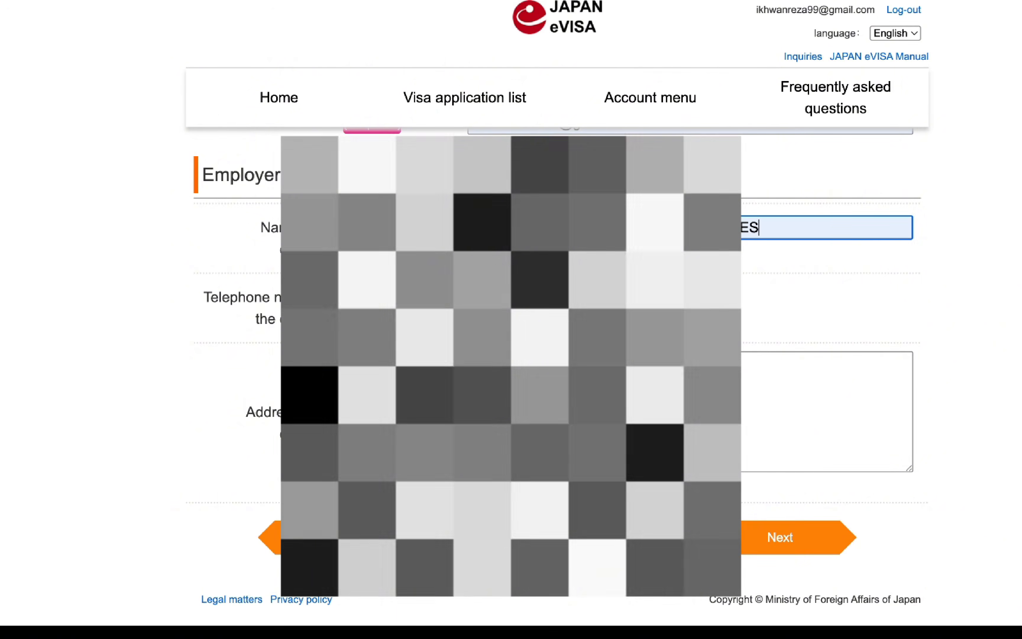
pyautogui.click(592, 308)
pyautogui.click(613, 397)
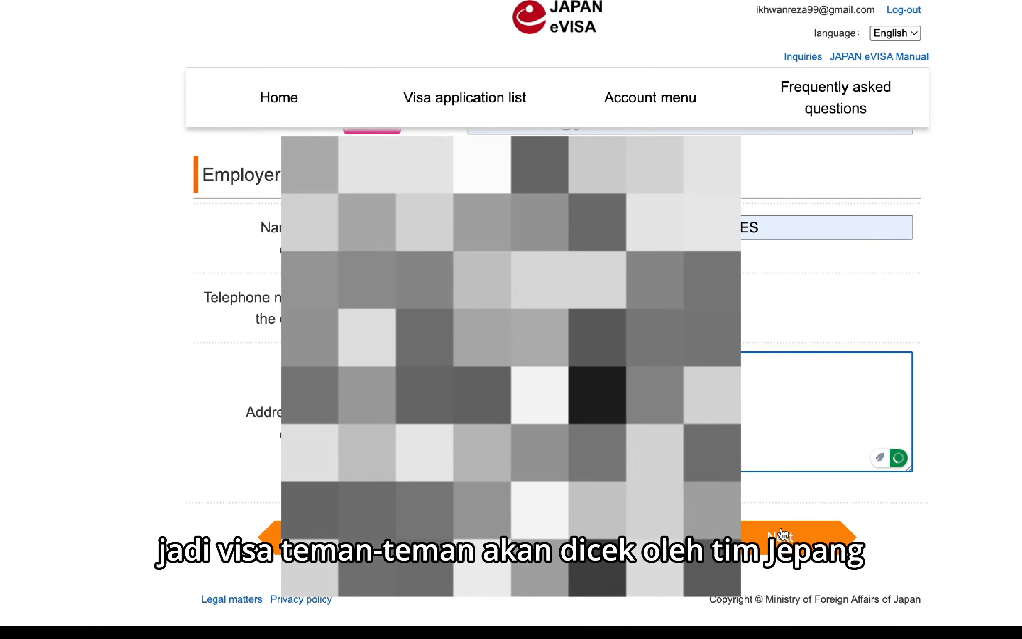
pyautogui.click(782, 535)
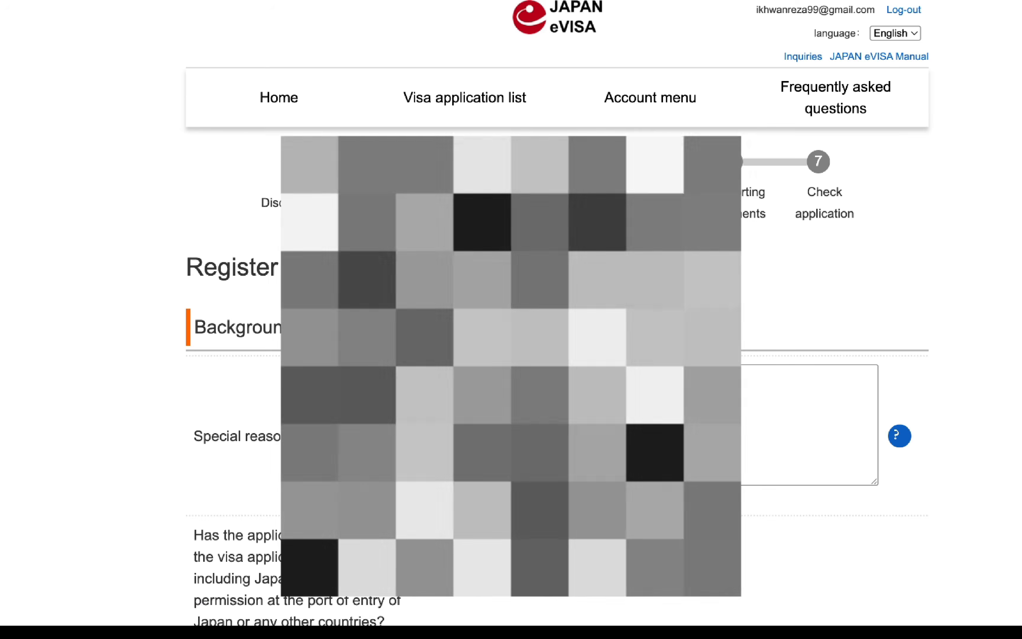
# - Switch to the Australian VEVO visa holder enquiry, set the document type to Passport, and open the reference type choices
pyautogui.scroll(-5, 483, 437)
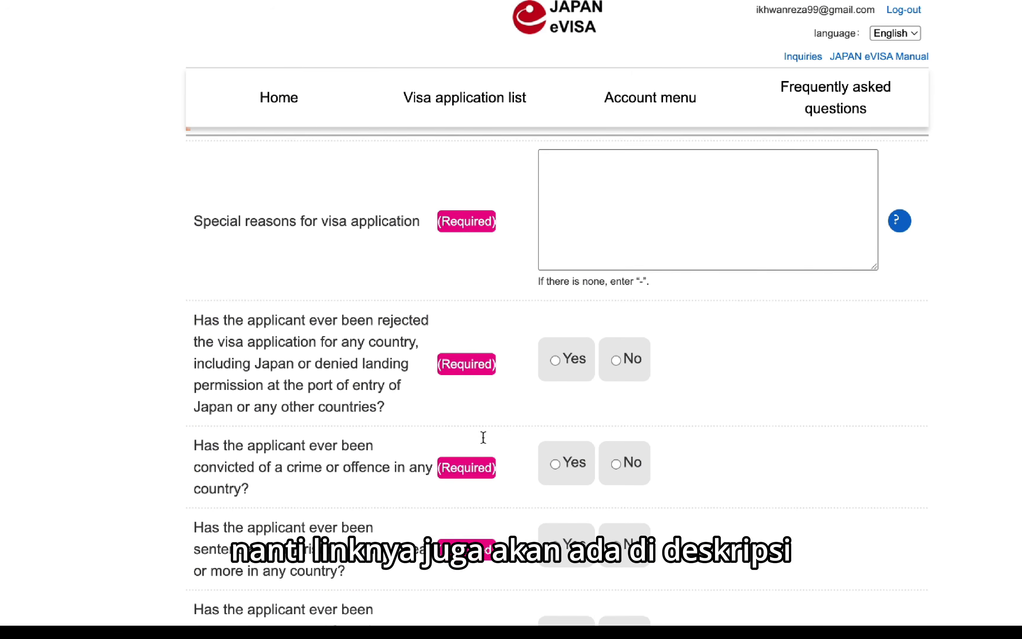
pyautogui.scroll(1, 483, 438)
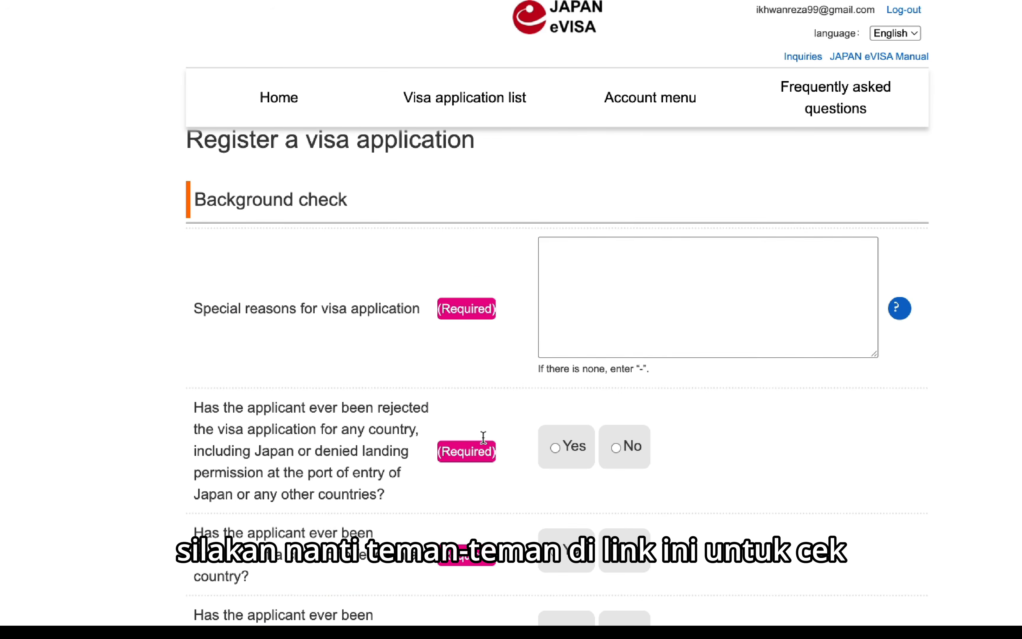
pyautogui.scroll(-1, 483, 437)
pyautogui.click(565, 259)
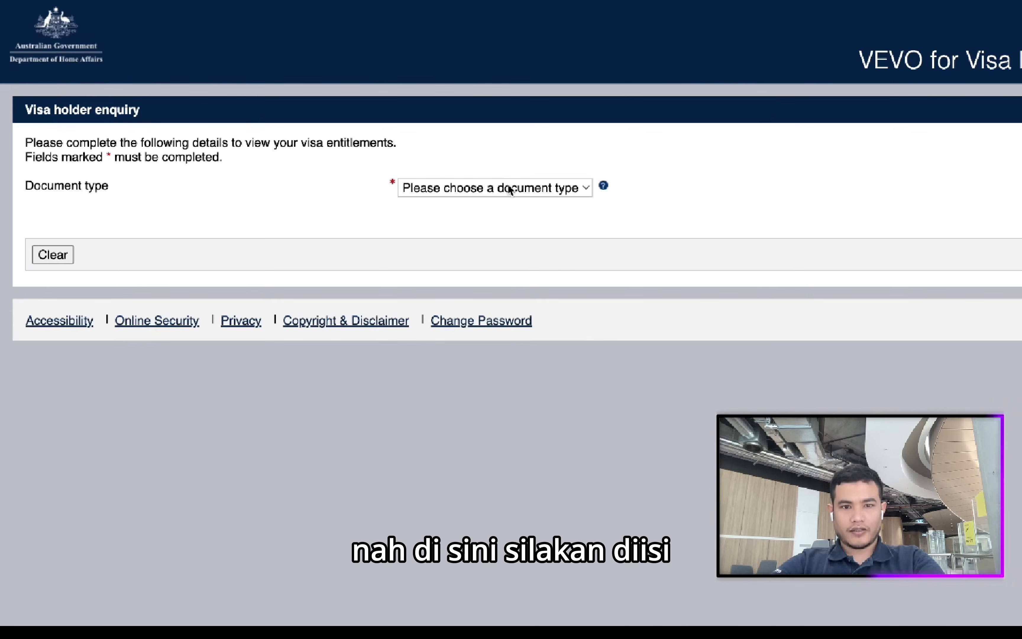
pyautogui.click(464, 247)
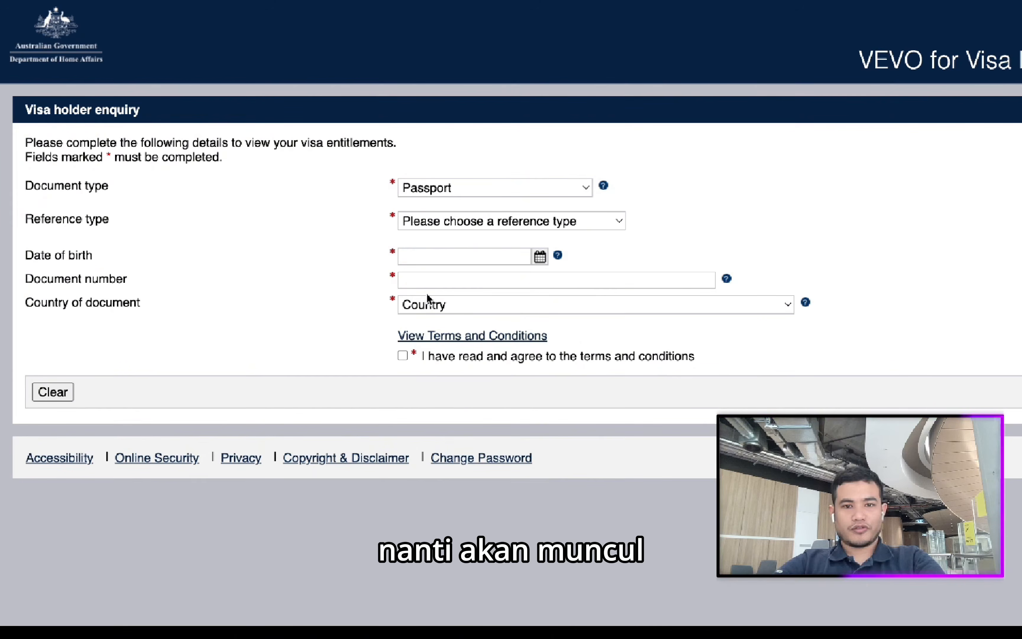
pyautogui.click(461, 220)
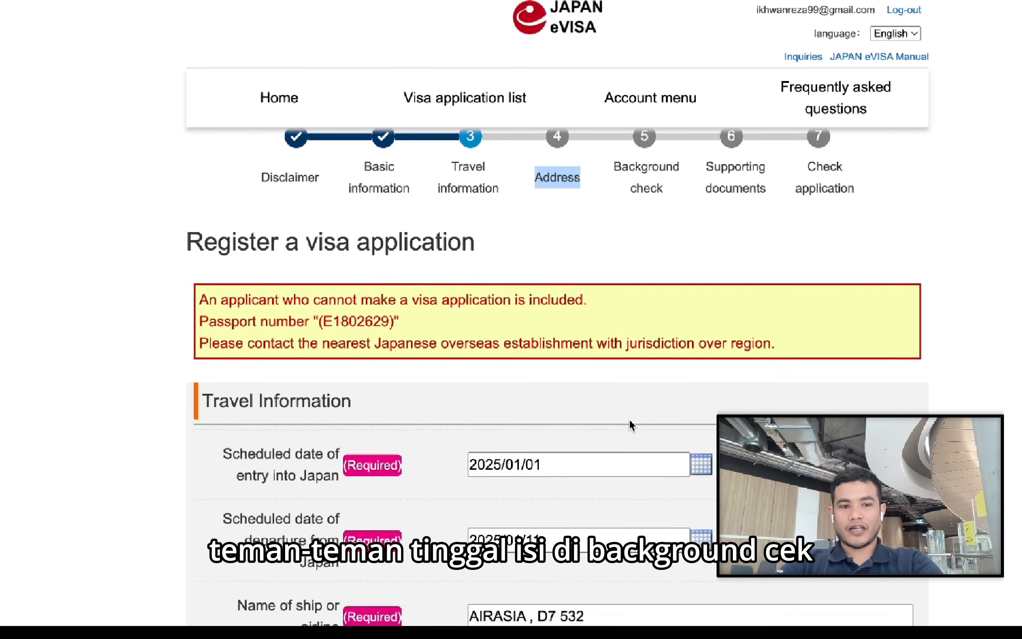
# - Return to the Japan eVISA background check and enter I WANT TO HAVE A NICE SUMMER HOLIDAY IN JAPAN as the special reasons for the application
pyautogui.scroll(-2, 631, 424)
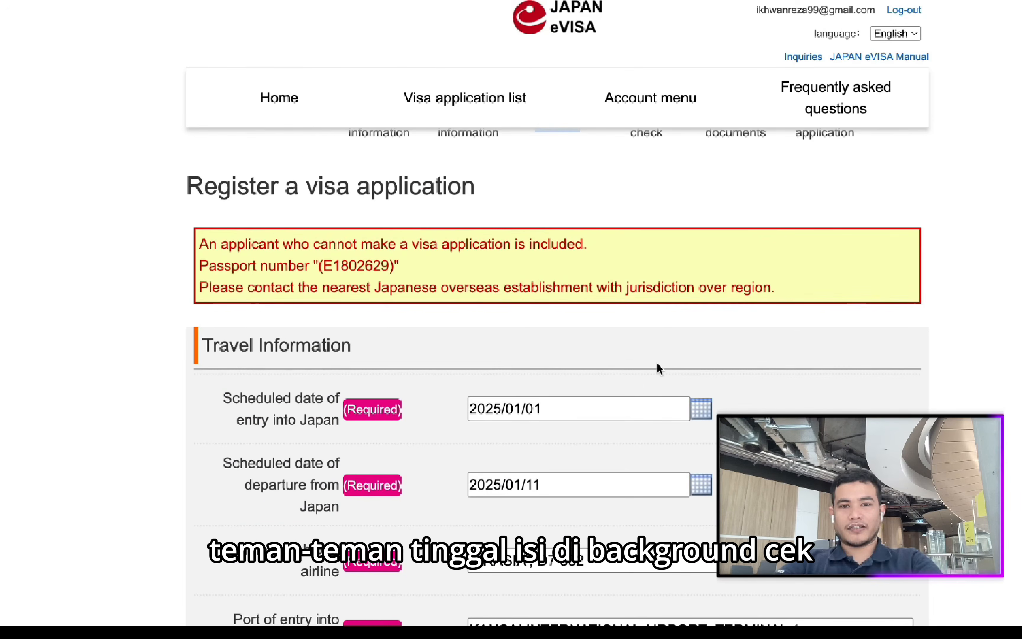
pyautogui.scroll(3, 657, 365)
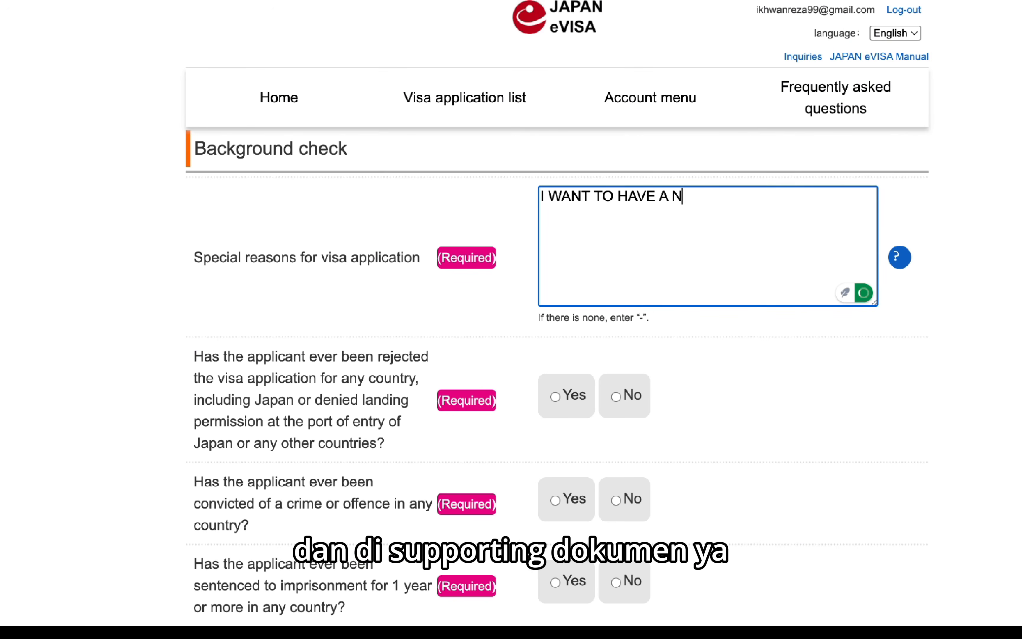
pyautogui.write('ICE HOL')
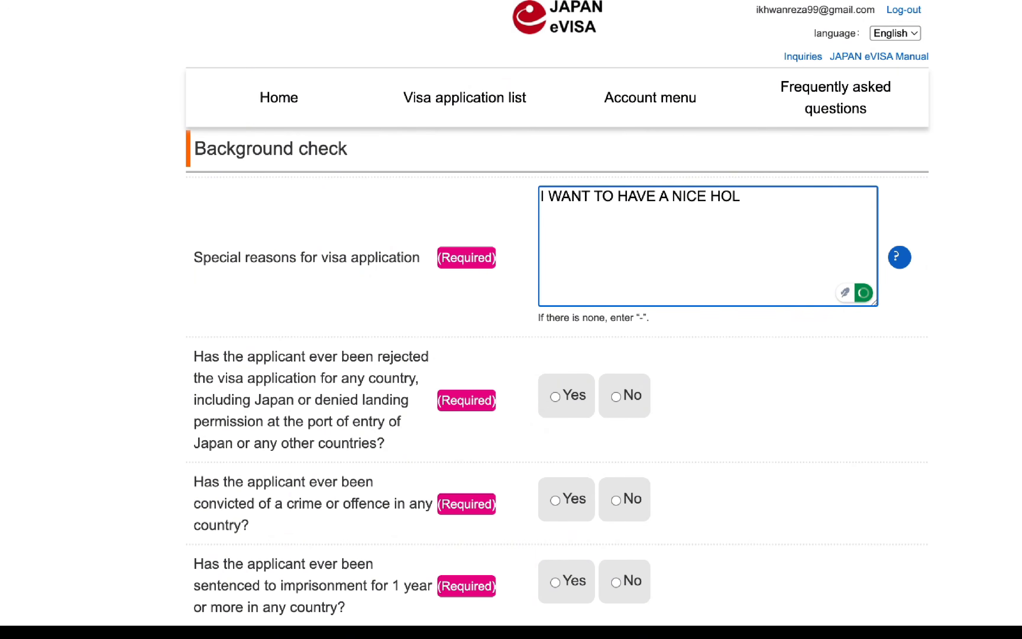
pyautogui.write('ODER H')
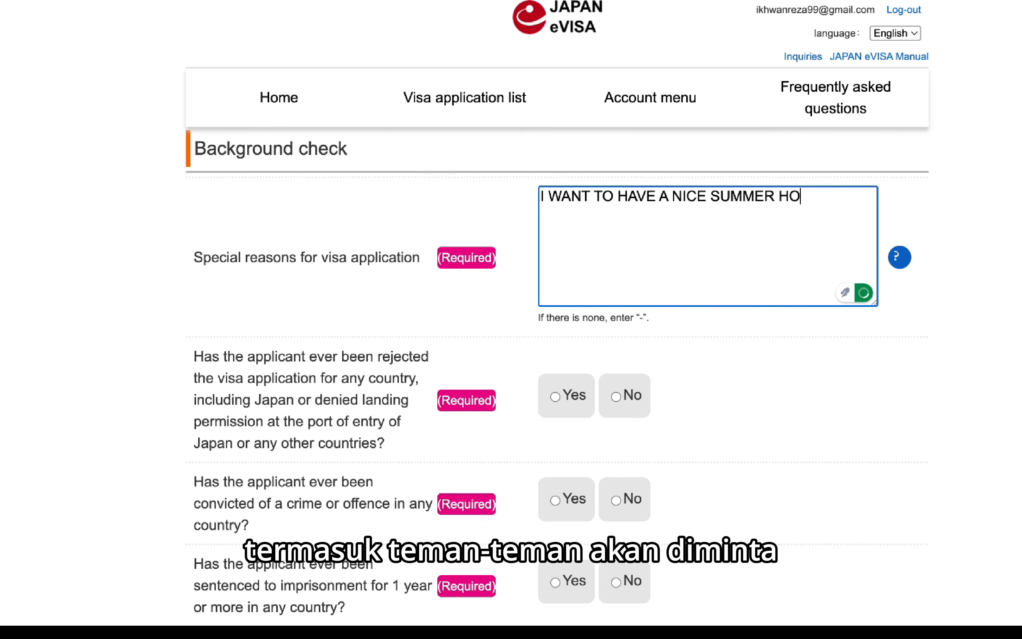
pyautogui.write('OLIDAY IN J')
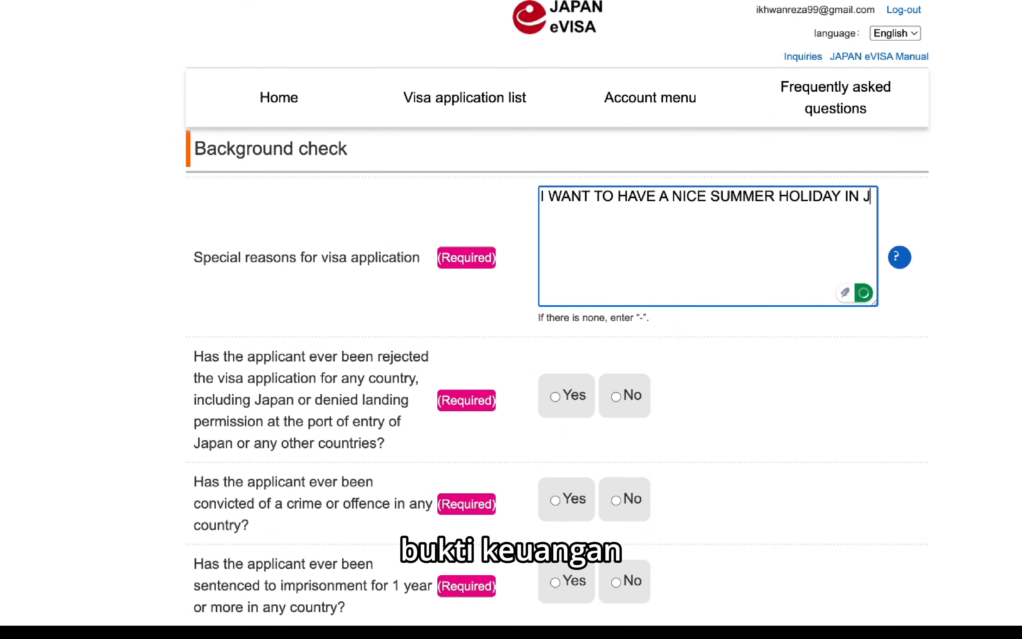
pyautogui.write('APAN')
pyautogui.scroll(-3, 538, 287)
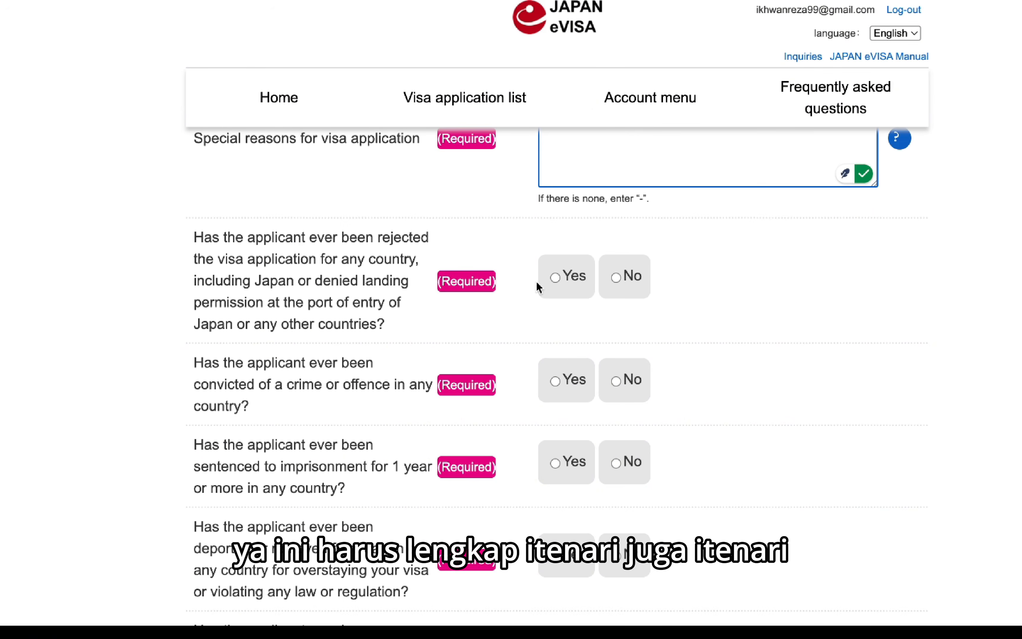
# - Answer No to every background check question, from visa rejection and criminal convictions through deportation, drug offences, prostitution and trafficking in persons
pyautogui.click(616, 276)
pyautogui.scroll(-3, 616, 303)
pyautogui.click(613, 267)
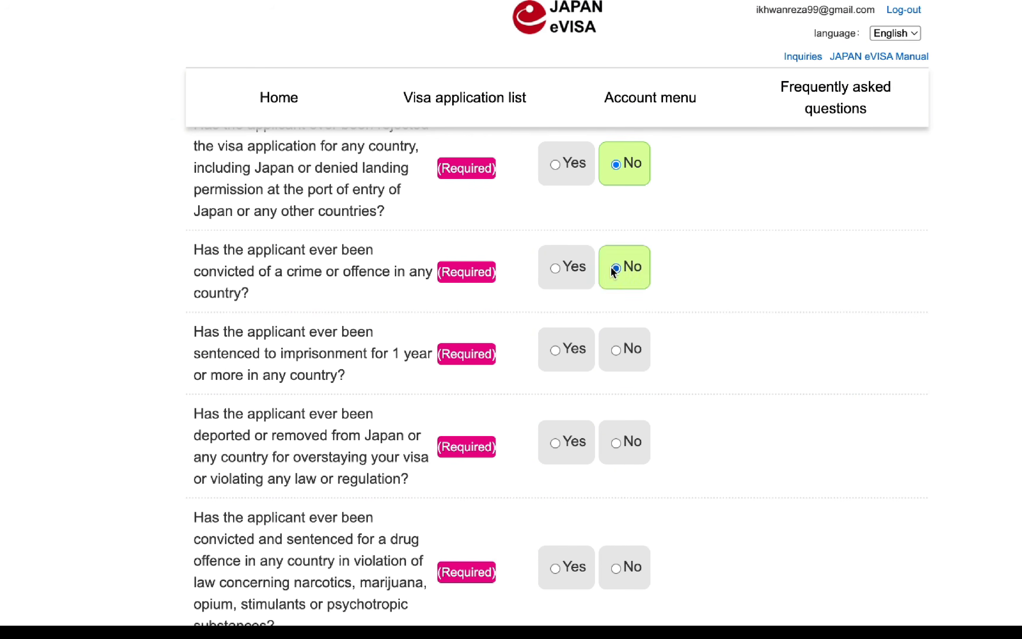
pyautogui.click(614, 349)
pyautogui.scroll(-4, 616, 349)
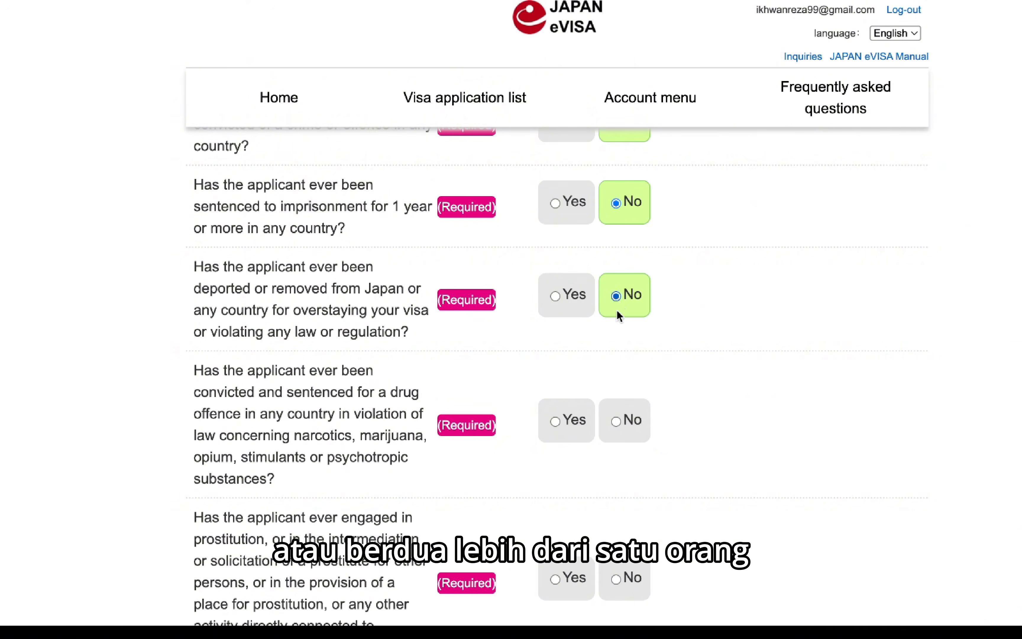
pyautogui.click(616, 425)
pyautogui.scroll(-4, 617, 425)
pyautogui.click(617, 424)
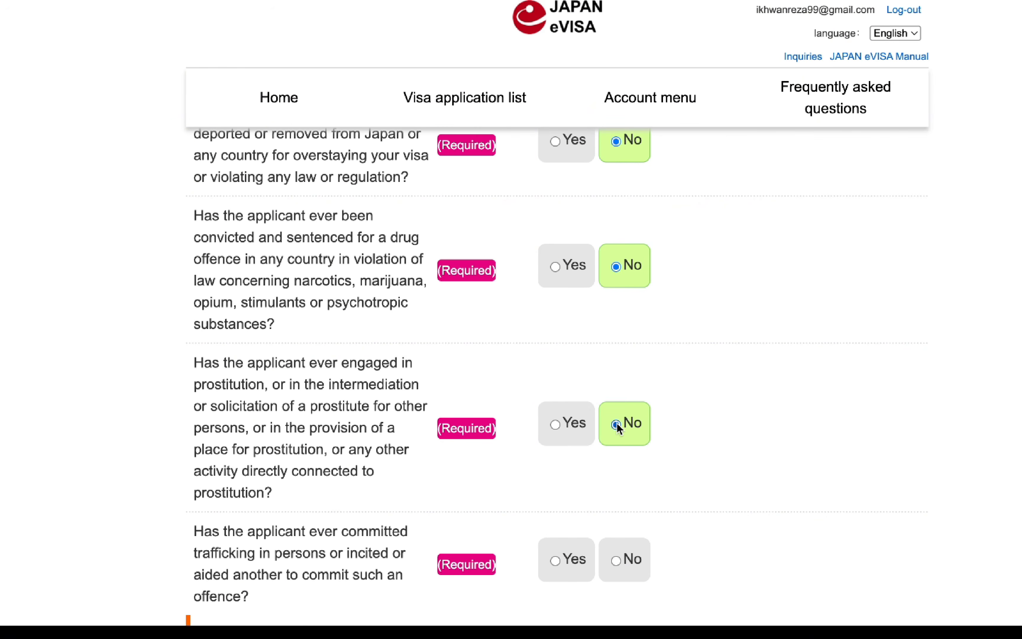
pyautogui.scroll(-3, 616, 422)
pyautogui.click(617, 424)
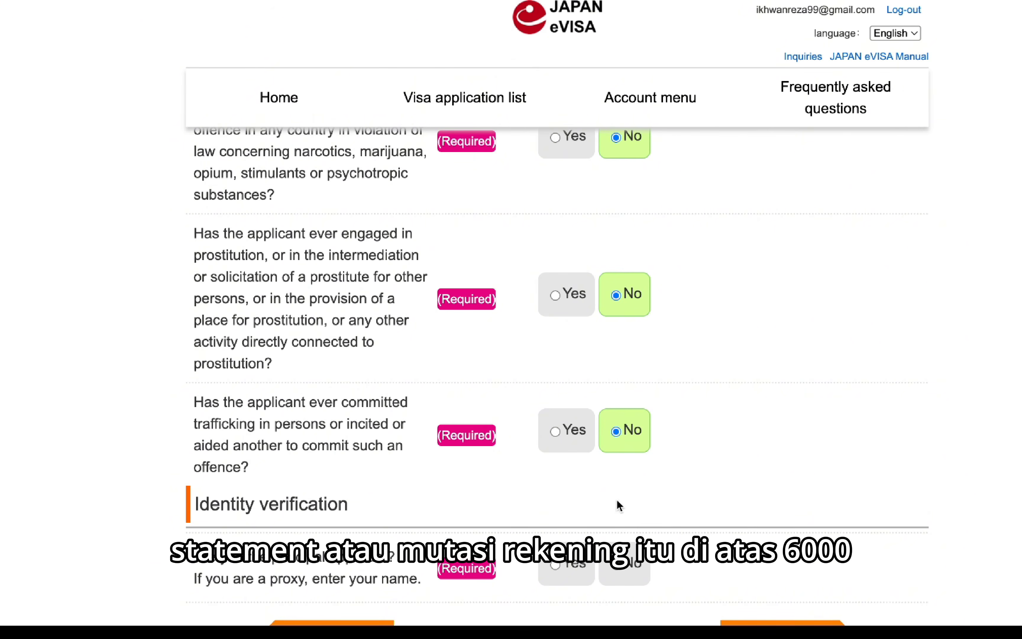
# - Answer Yes to being the principal applicant in the identity verification, and continue to the supporting documents
pyautogui.scroll(-3, 617, 509)
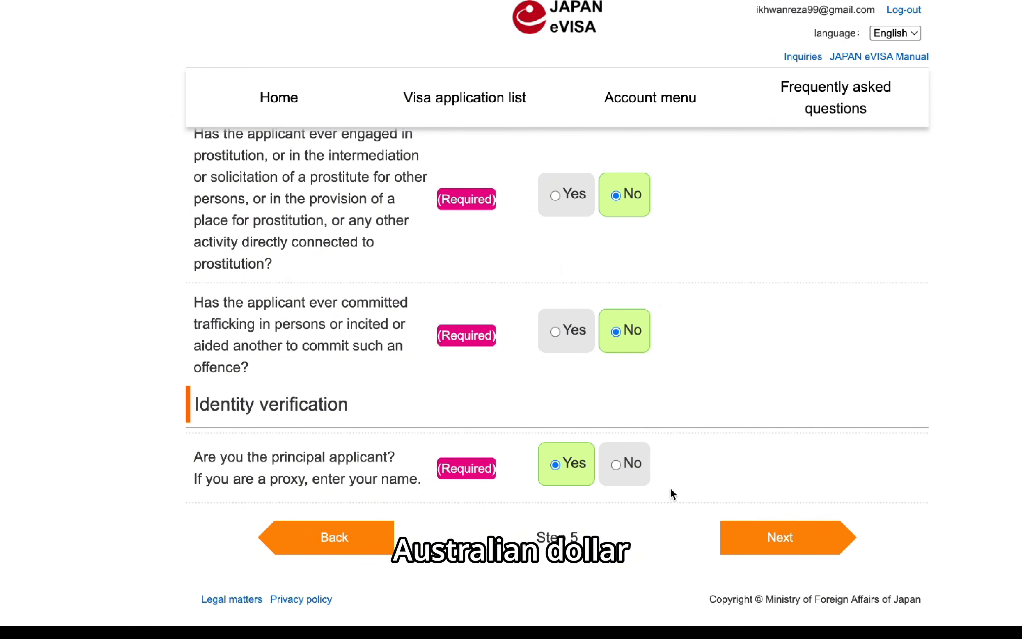
pyautogui.click(752, 541)
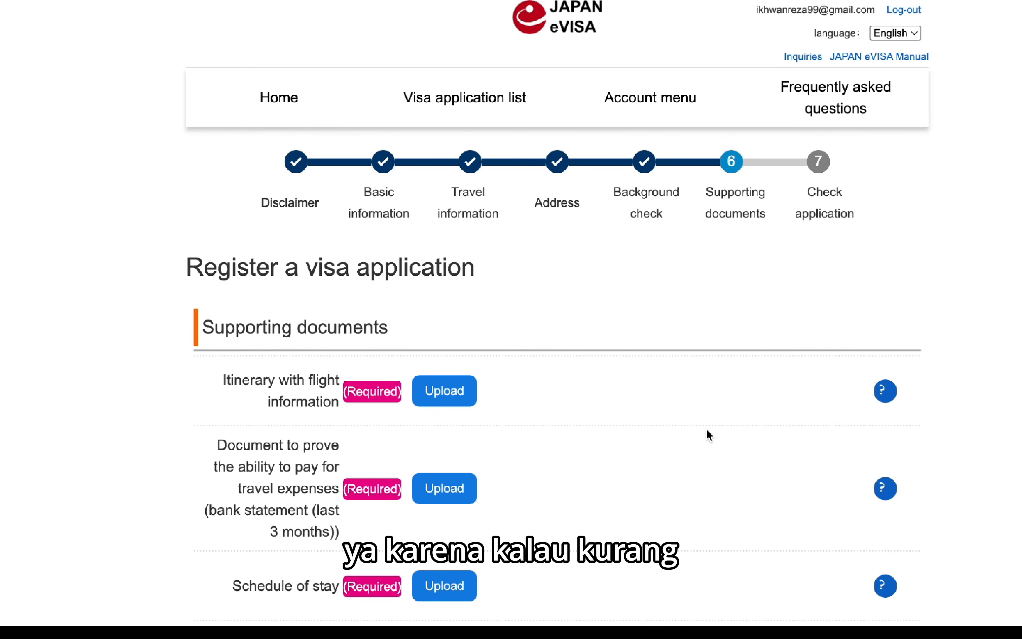
# - Review the list of supporting documents and read the upload guidance for the flight itinerary, bank statement and schedule of stay
pyautogui.scroll(-3, 706, 429)
pyautogui.scroll(3, 707, 429)
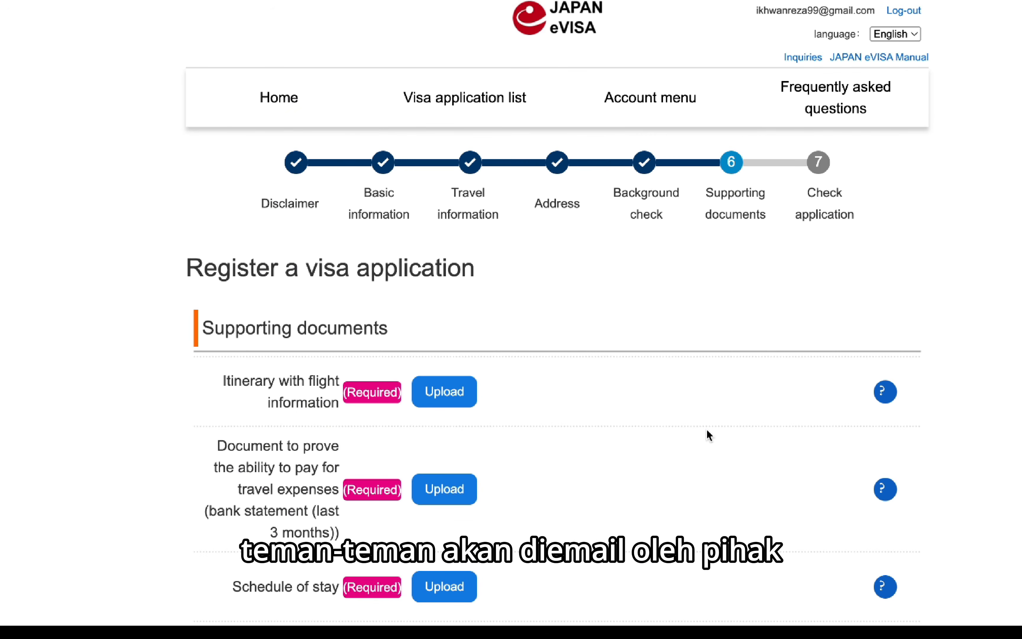
pyautogui.scroll(-3, 706, 433)
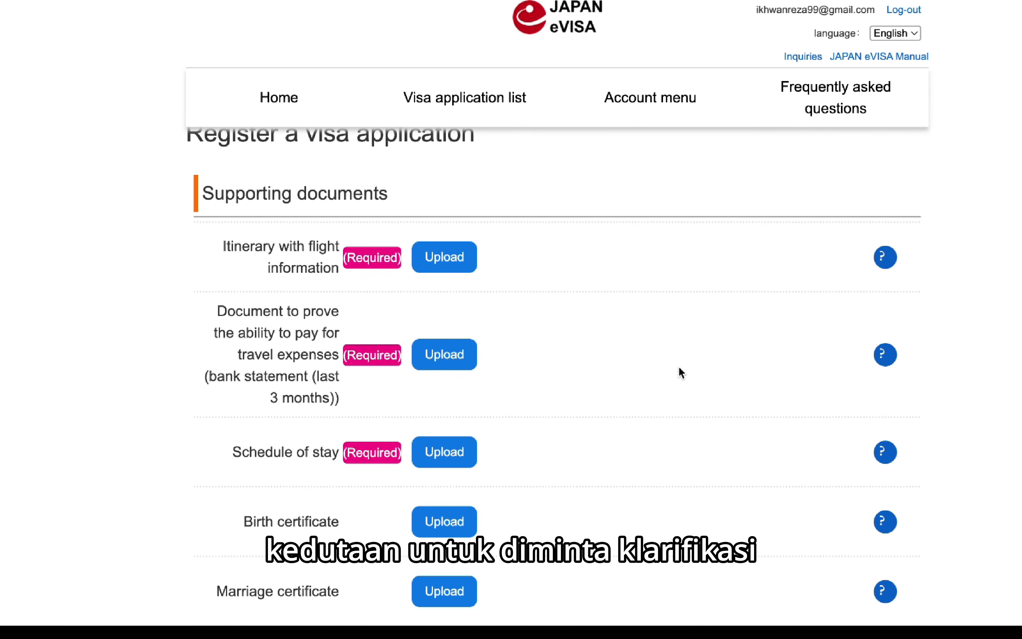
pyautogui.scroll(-2, 680, 373)
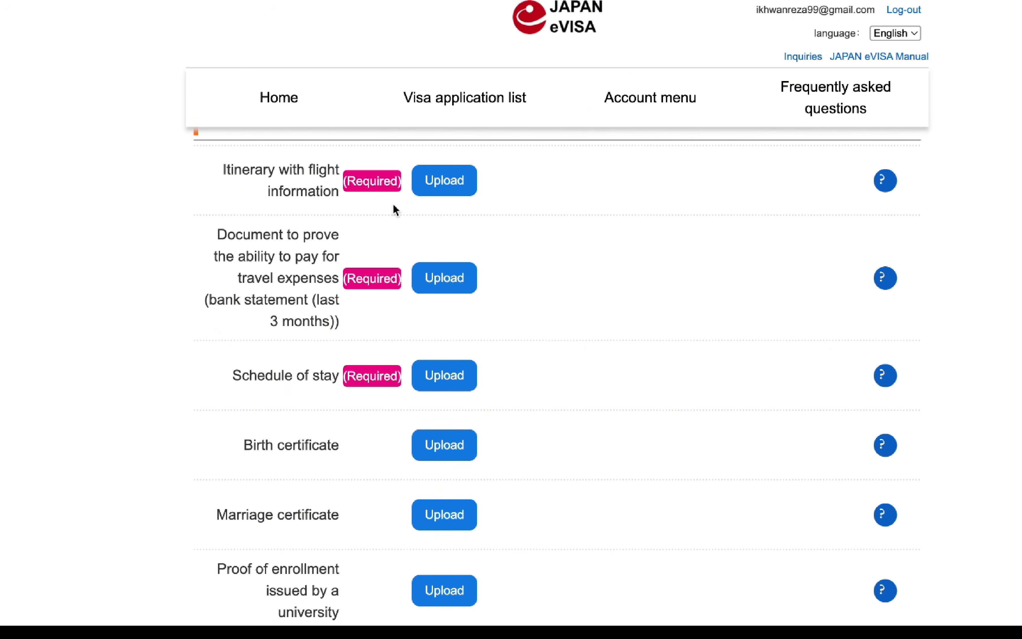
pyautogui.scroll(-3, 395, 210)
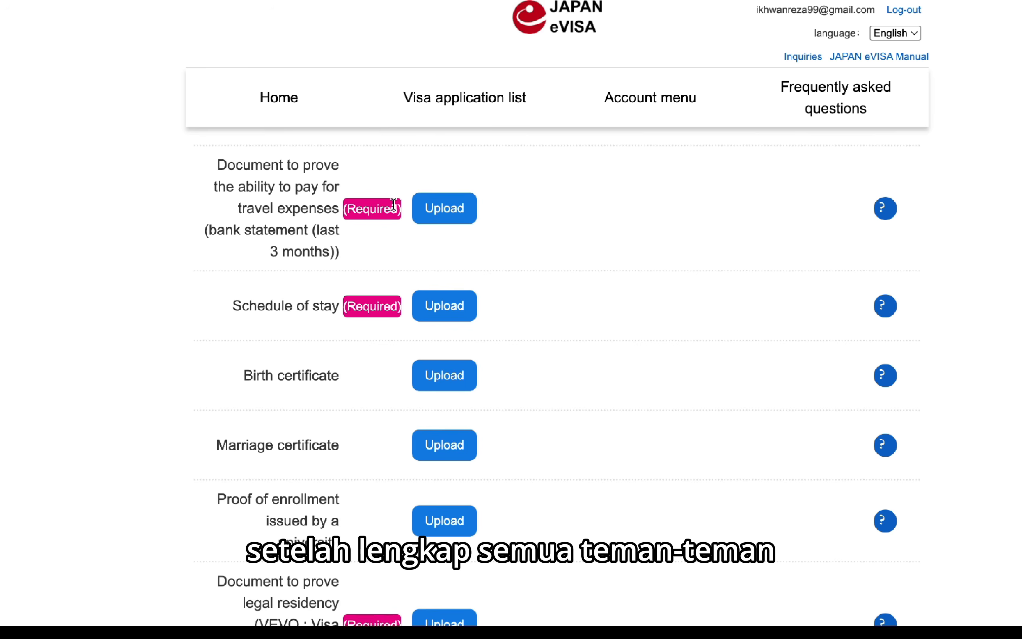
pyautogui.scroll(5, 443, 233)
pyautogui.moveTo(882, 235)
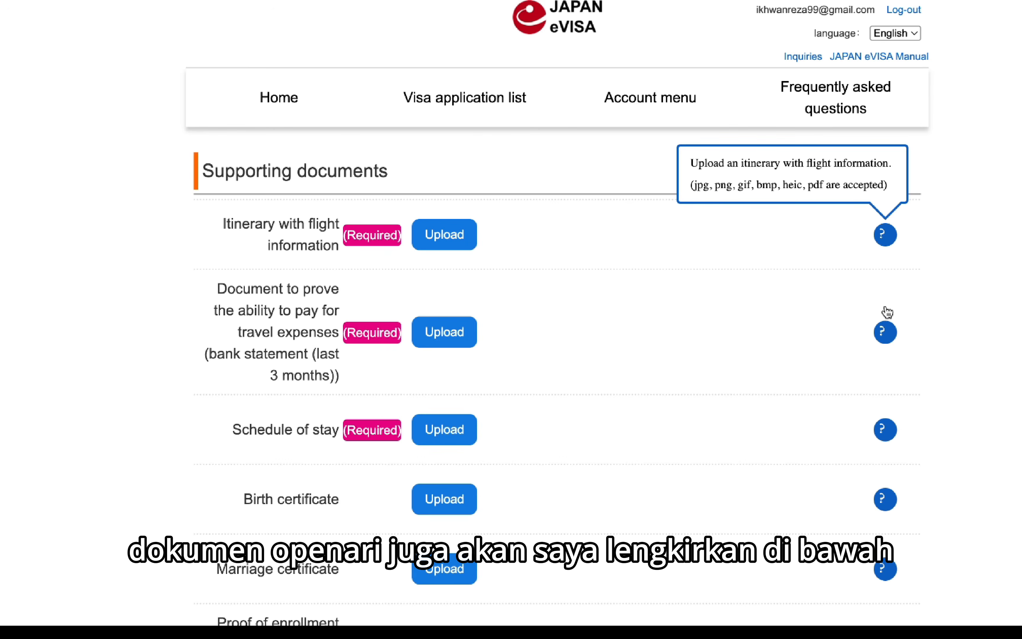
pyautogui.moveTo(885, 333)
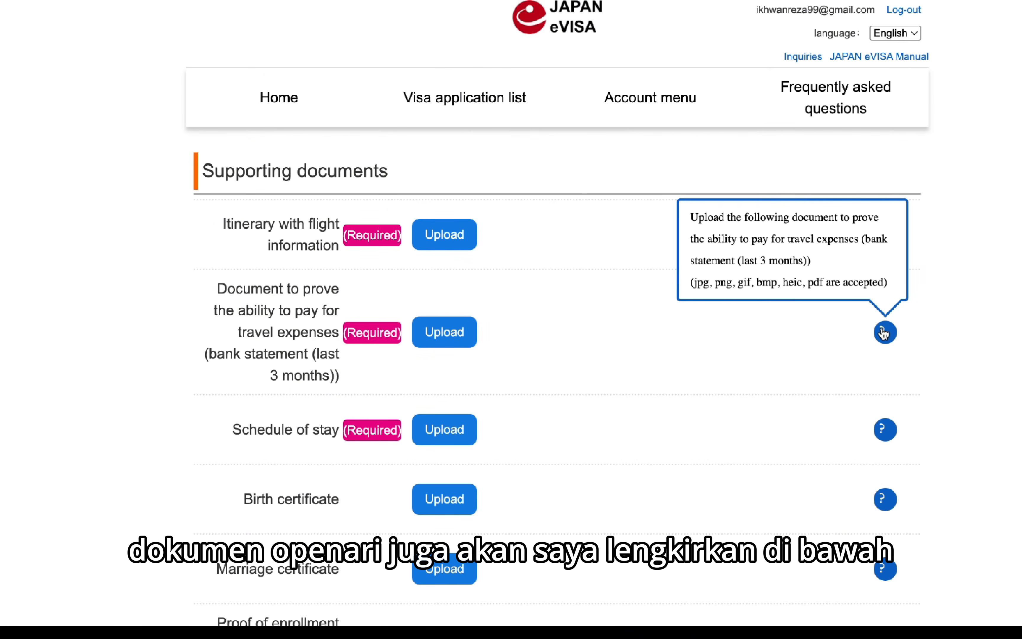
pyautogui.scroll(-2, 827, 347)
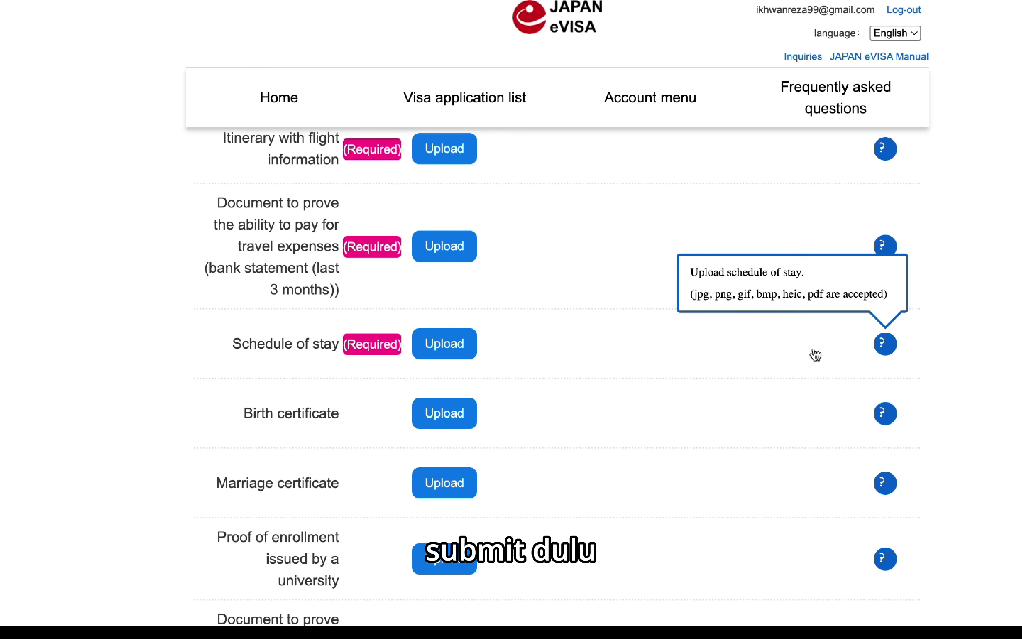
pyautogui.scroll(-2, 815, 354)
pyautogui.scroll(-1, 815, 354)
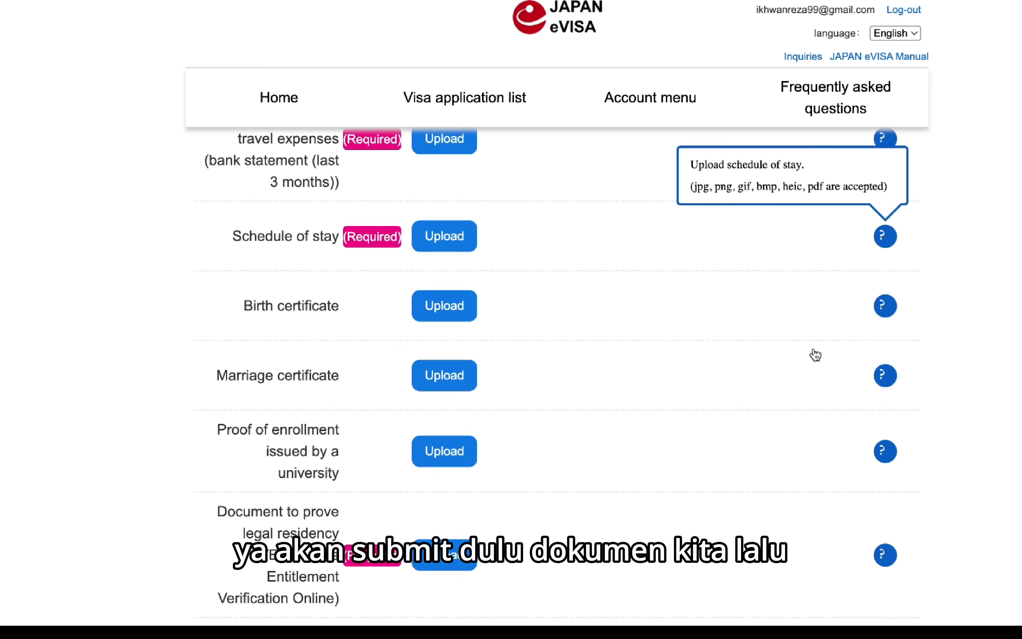
pyautogui.scroll(-2, 815, 354)
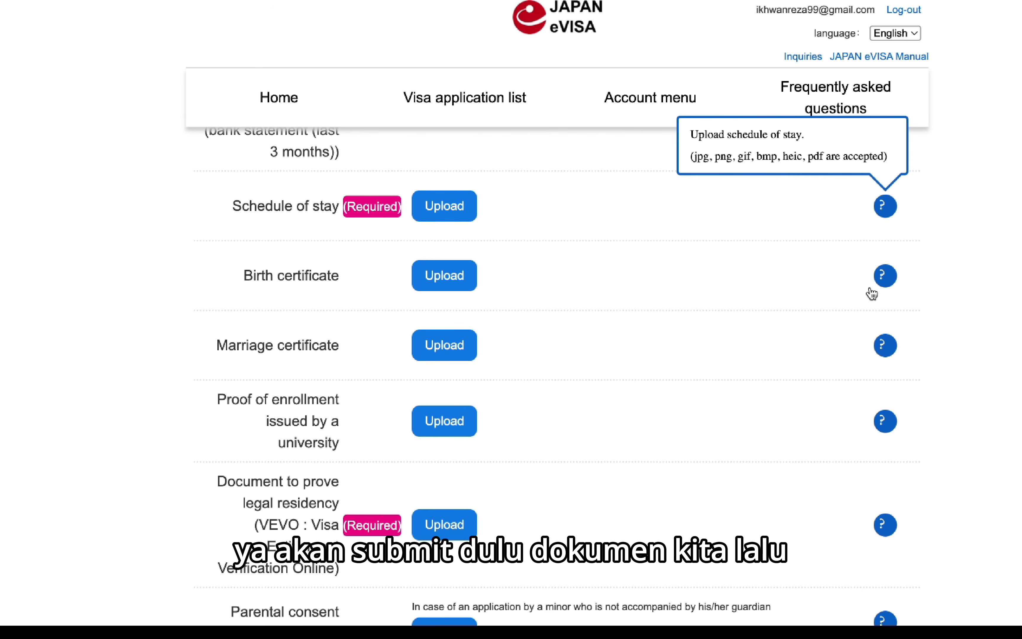
# - Read the upload guidance for the birth certificate, marriage certificate, university proof of enrollment and VEVO legal residency document
pyautogui.click(884, 276)
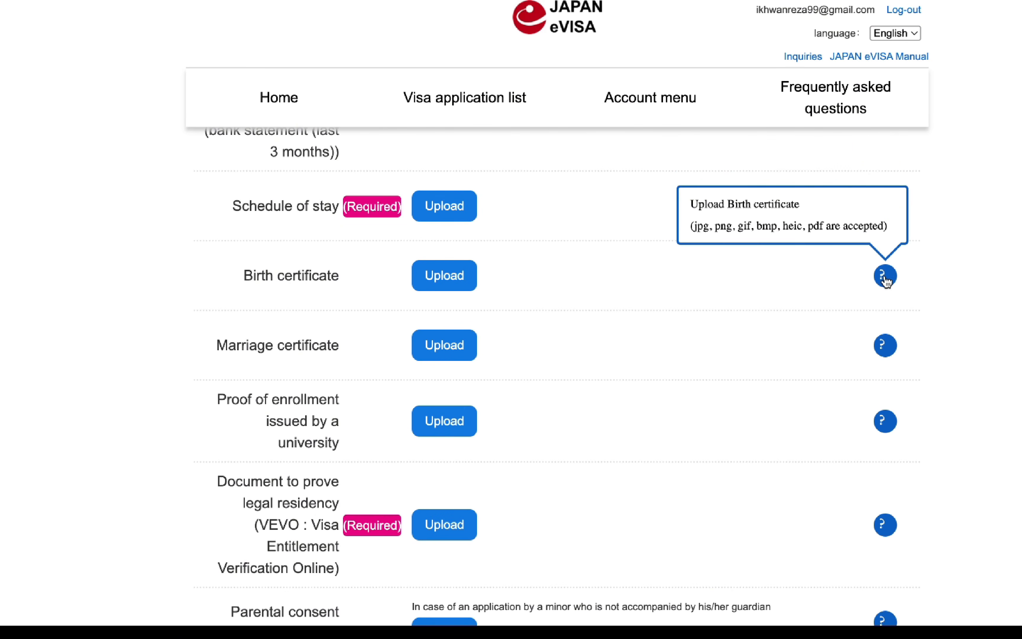
pyautogui.click(886, 278)
pyautogui.click(883, 353)
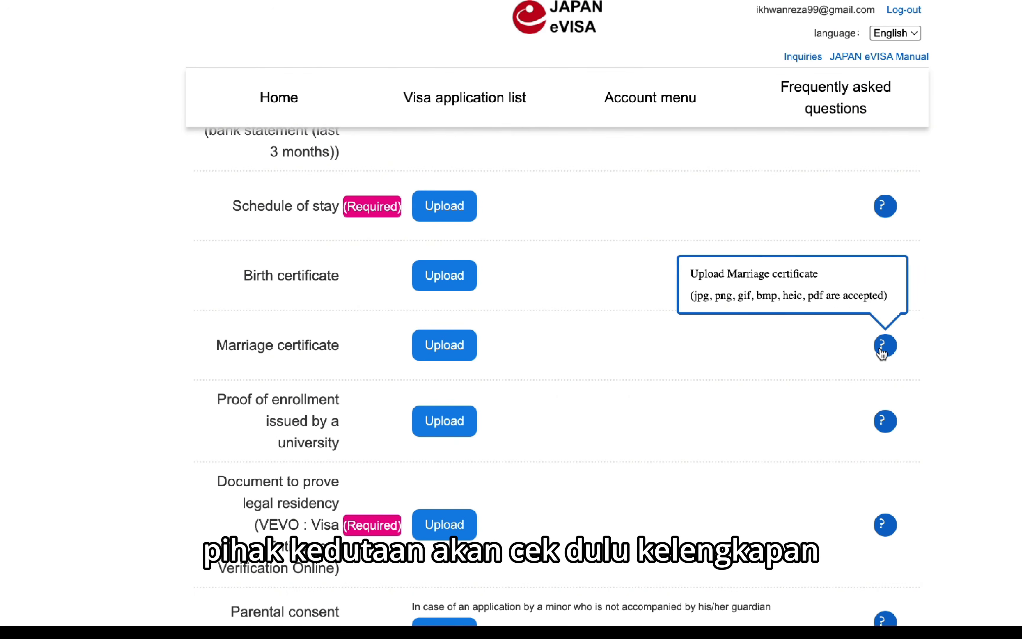
pyautogui.click(884, 351)
pyautogui.scroll(-4, 839, 388)
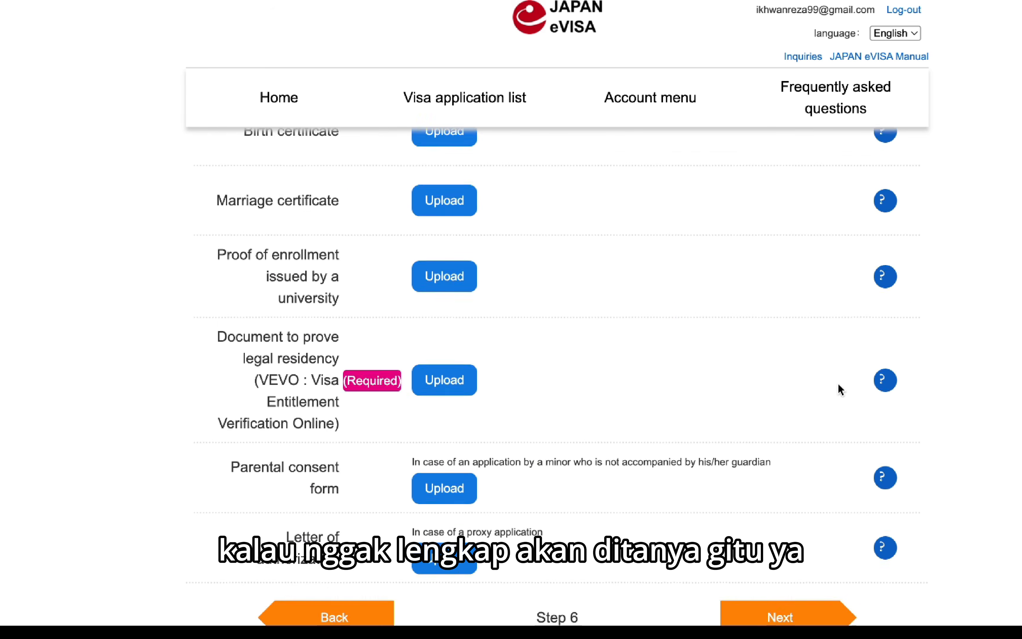
pyautogui.click(886, 271)
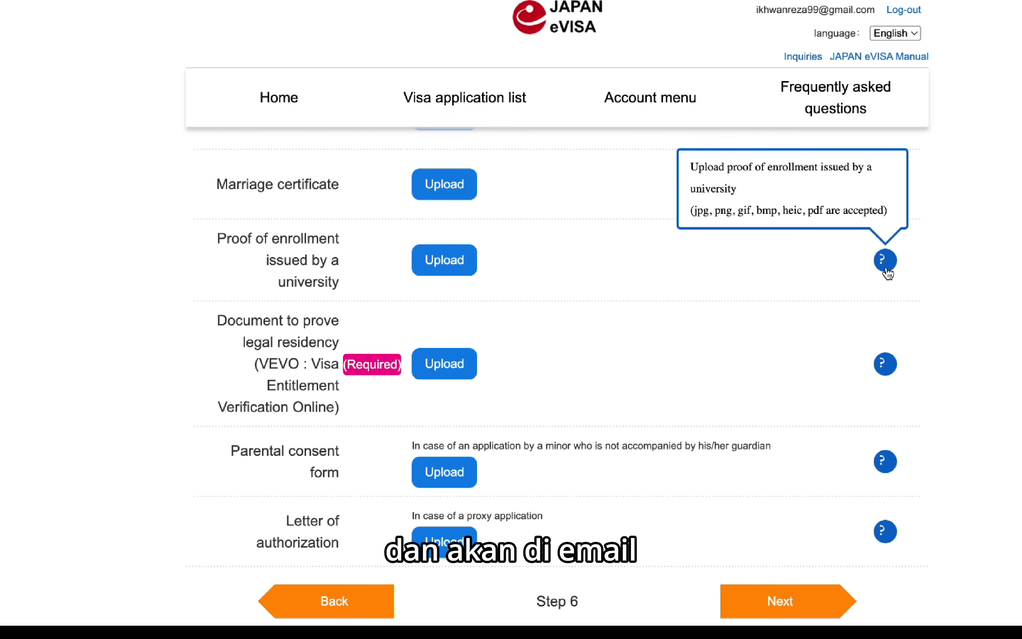
pyautogui.click(886, 271)
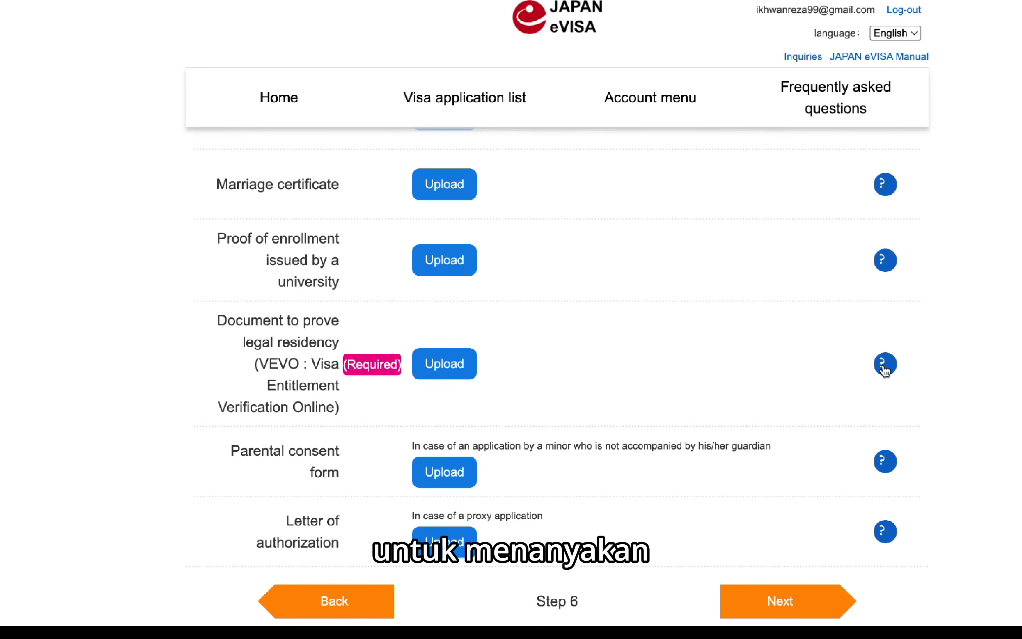
pyautogui.moveTo(885, 369)
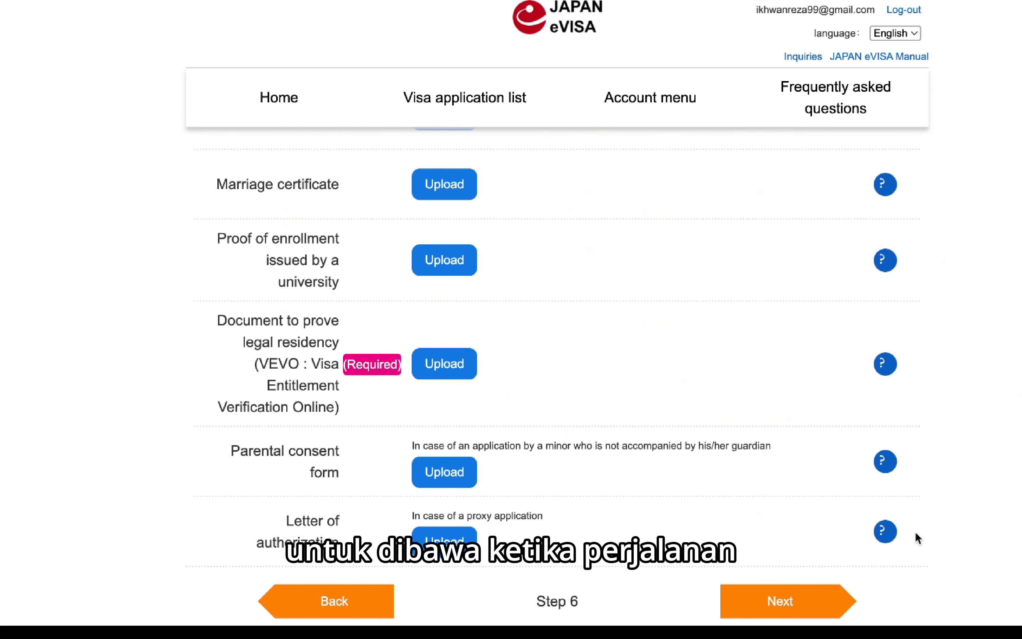
pyautogui.scroll(-2, 916, 531)
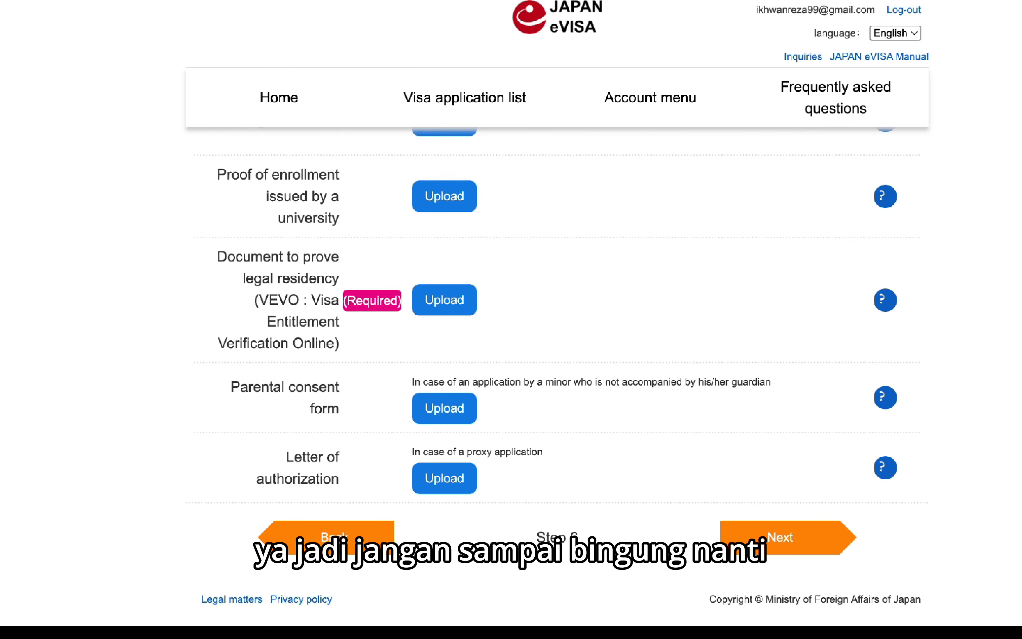